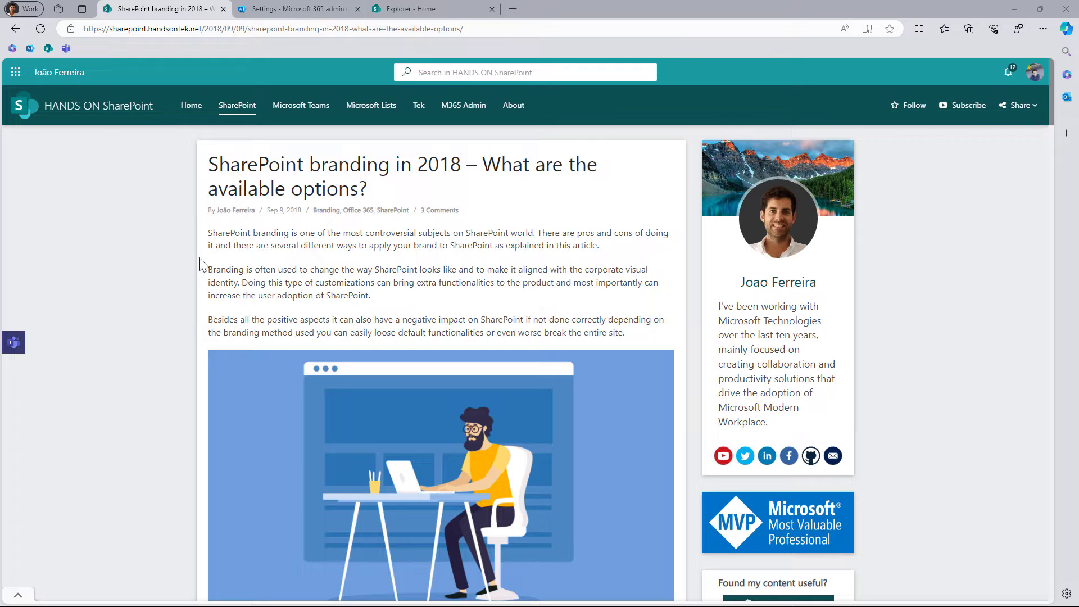
- Scroll the HANDS ON SharePoint article to Conclusion and open the BindTuning animation full-size
{"action": "scroll", "coordinate": [165, 275], "scroll_direction": "down", "scroll_amount": 3}
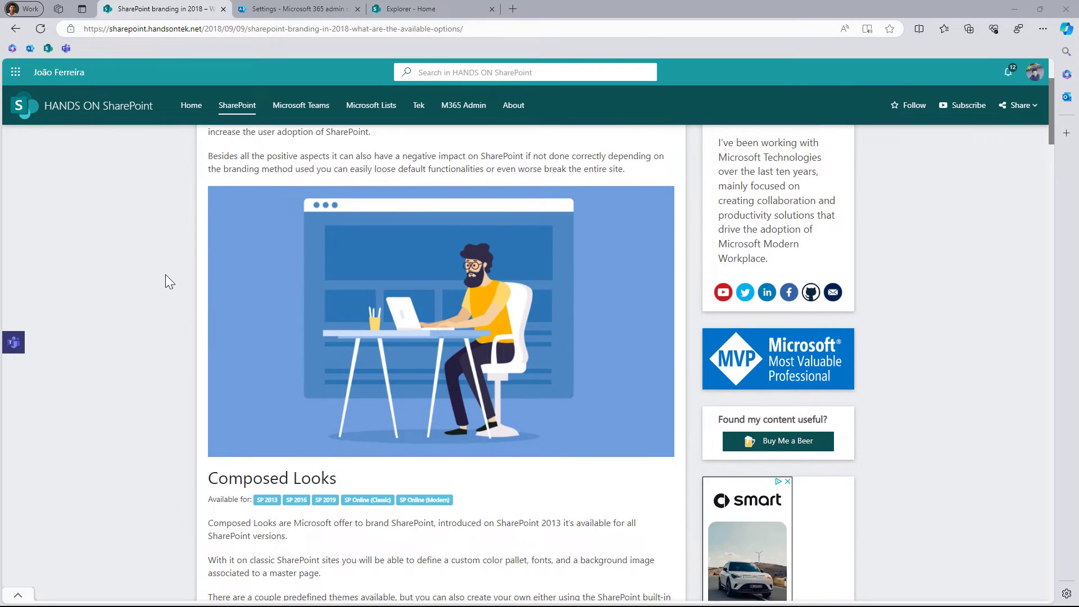
{"action": "scroll", "coordinate": [166, 275], "scroll_direction": "down", "scroll_amount": 3}
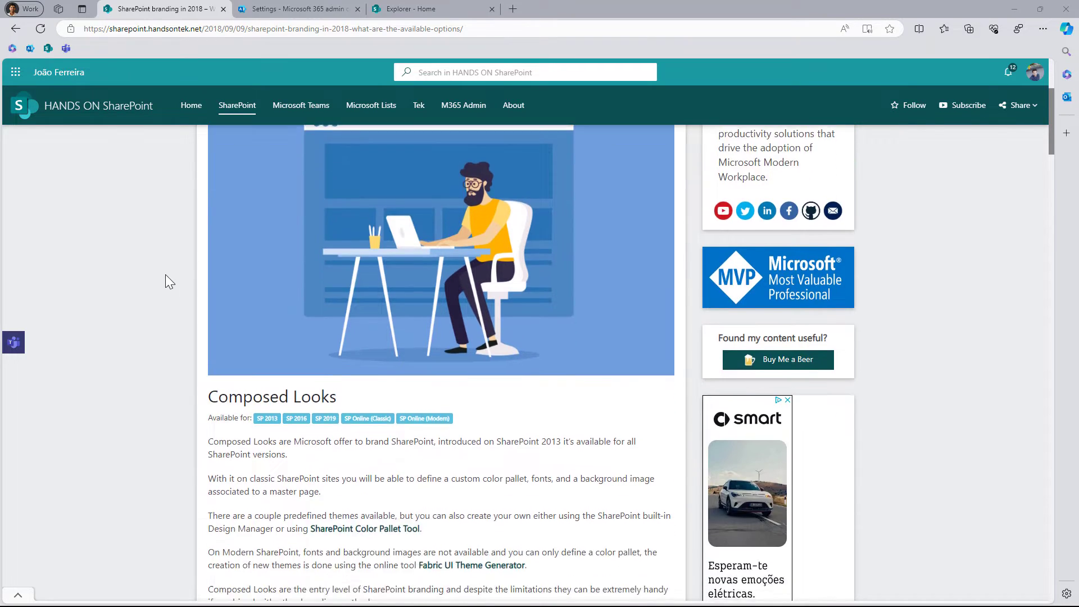
{"action": "scroll", "coordinate": [165, 274], "scroll_direction": "down", "scroll_amount": 2}
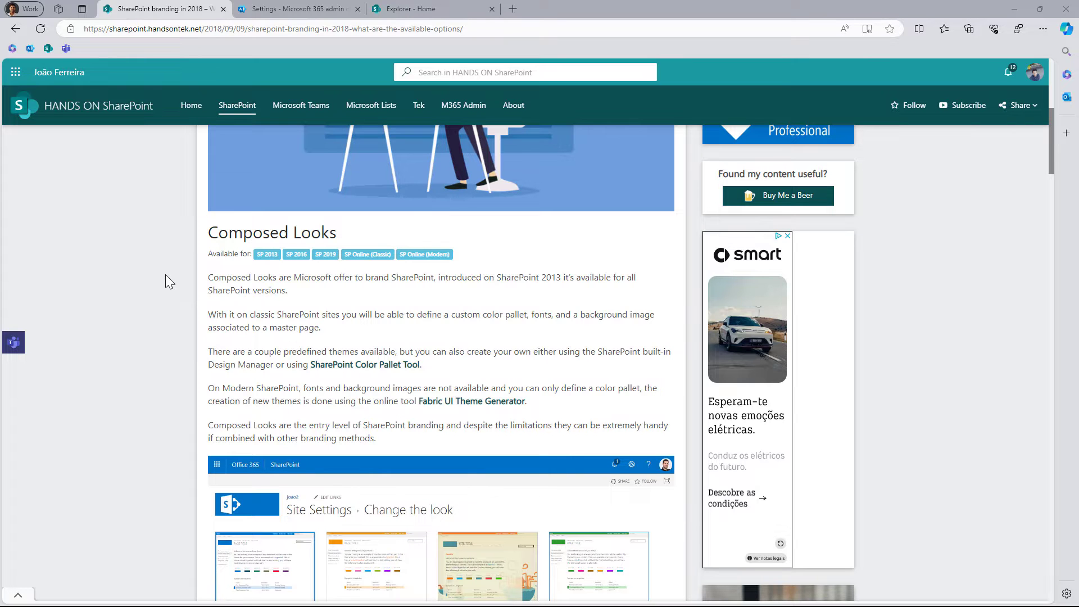
{"action": "scroll", "coordinate": [165, 274], "scroll_direction": "down", "scroll_amount": 2}
{"action": "scroll", "coordinate": [165, 274], "scroll_direction": "down", "scroll_amount": 2}
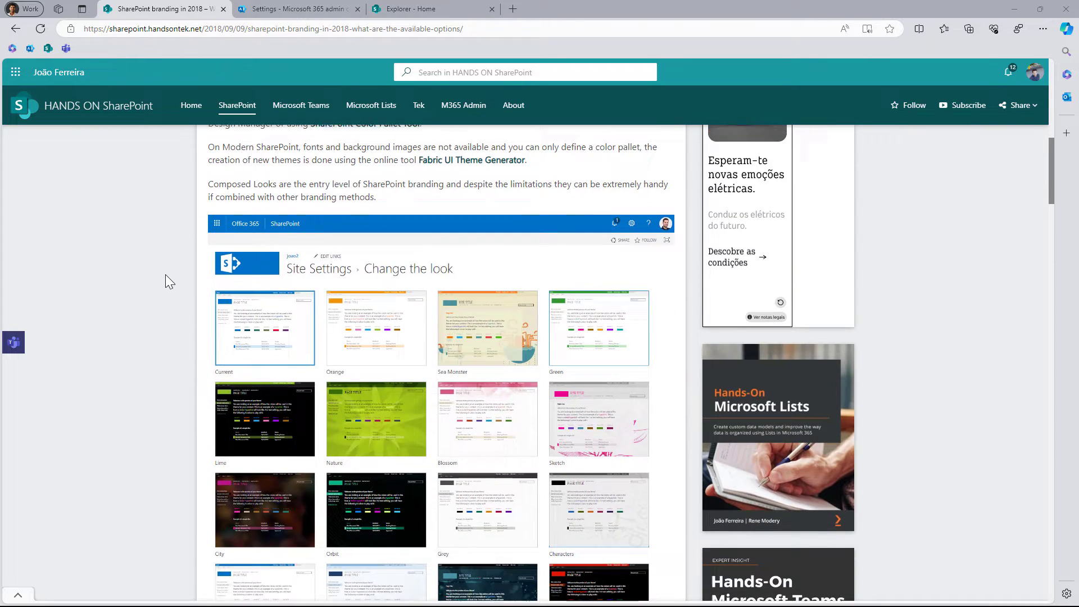
{"action": "scroll", "coordinate": [166, 274], "scroll_direction": "down", "scroll_amount": 10}
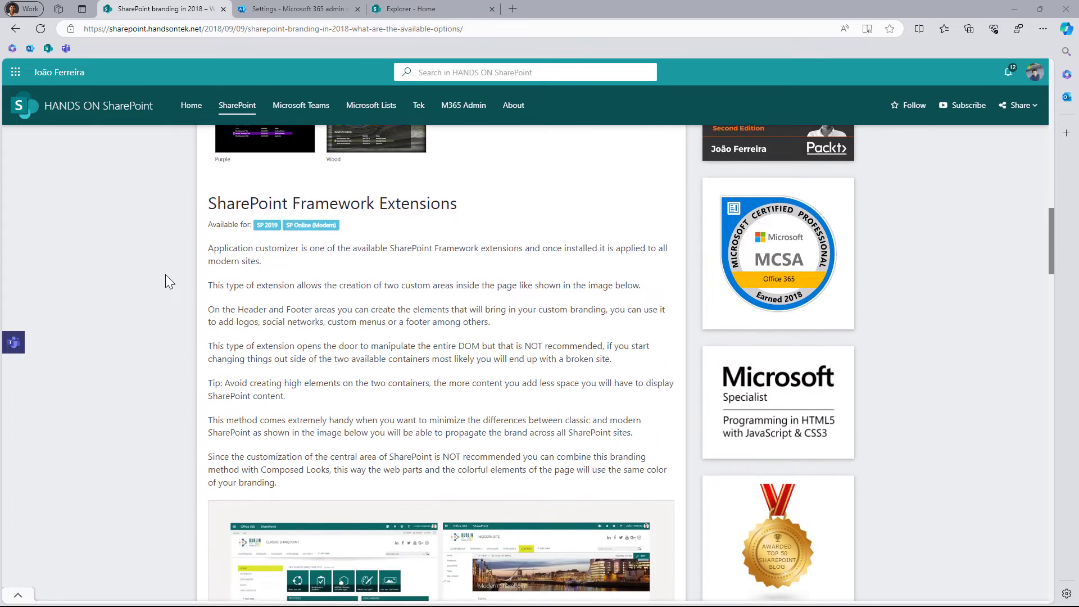
{"action": "scroll", "coordinate": [165, 274], "scroll_direction": "down", "scroll_amount": 3}
{"action": "scroll", "coordinate": [166, 274], "scroll_direction": "down", "scroll_amount": 3}
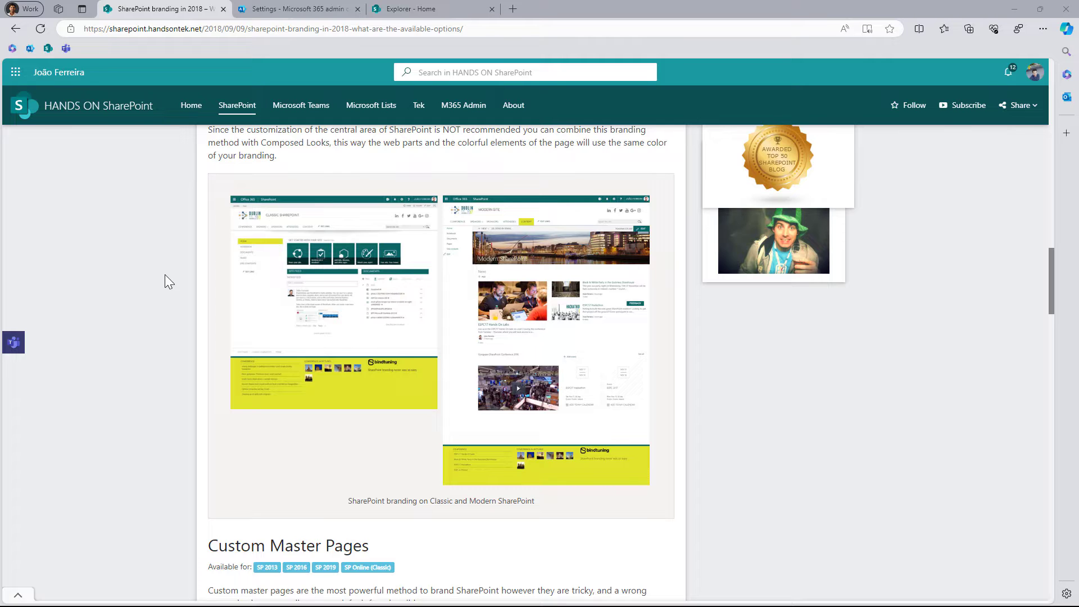
{"action": "scroll", "coordinate": [163, 275], "scroll_direction": "down", "scroll_amount": 3}
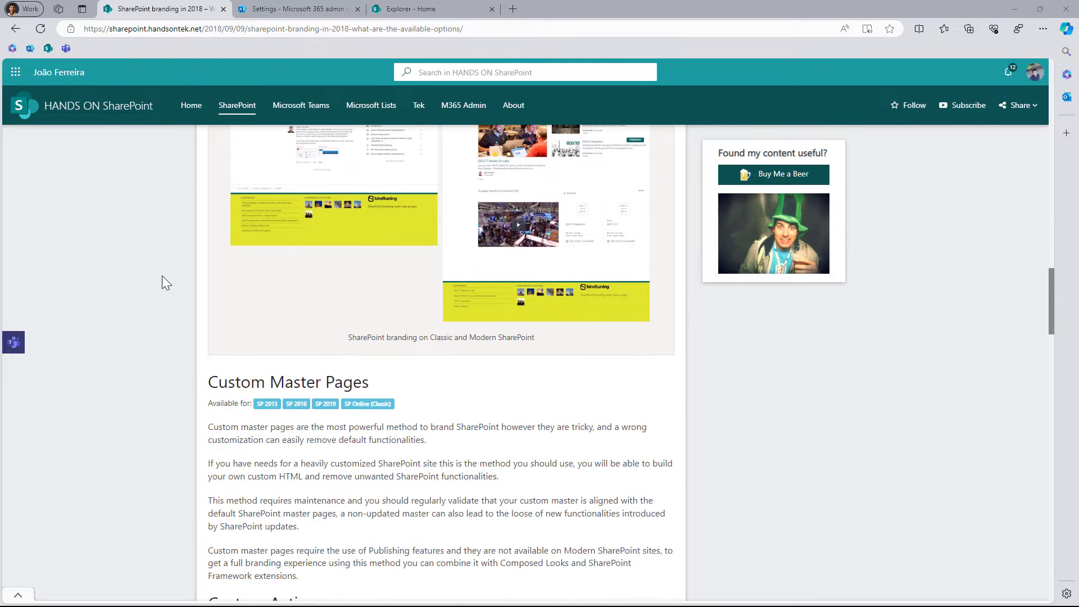
{"action": "scroll", "coordinate": [162, 277], "scroll_direction": "down", "scroll_amount": 12}
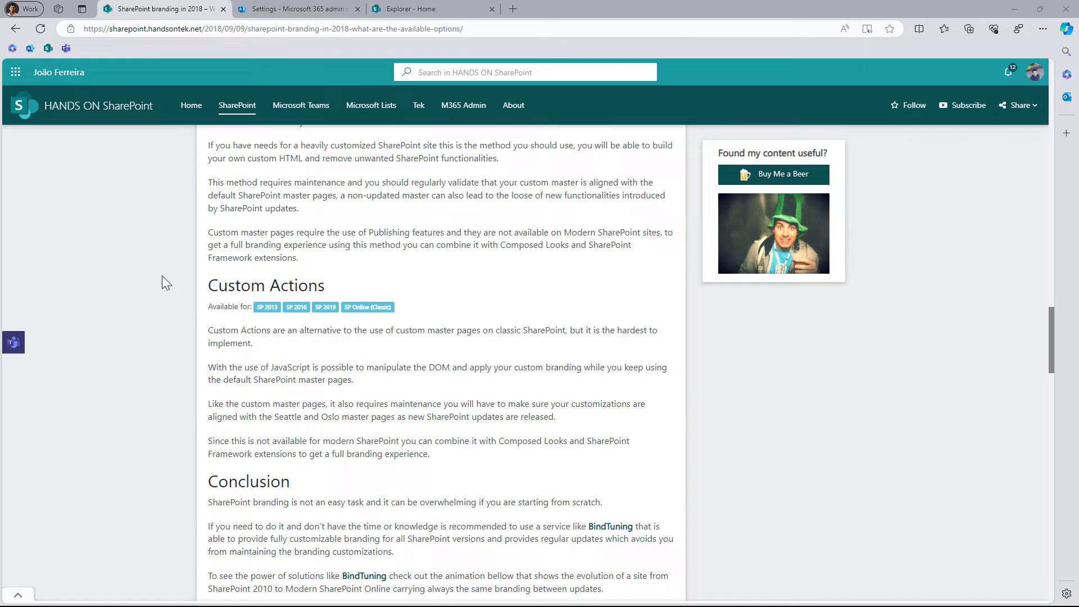
{"action": "left_click", "coordinate": [287, 303]}
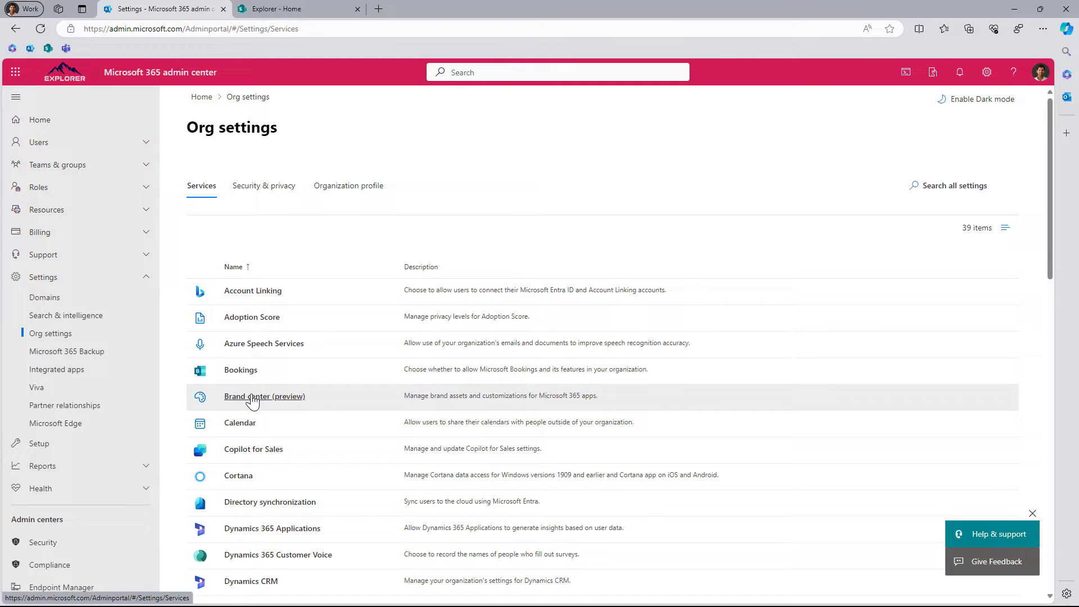
- Open Brand center (preview) from the Org settings Services list
{"action": "left_click", "coordinate": [295, 402]}
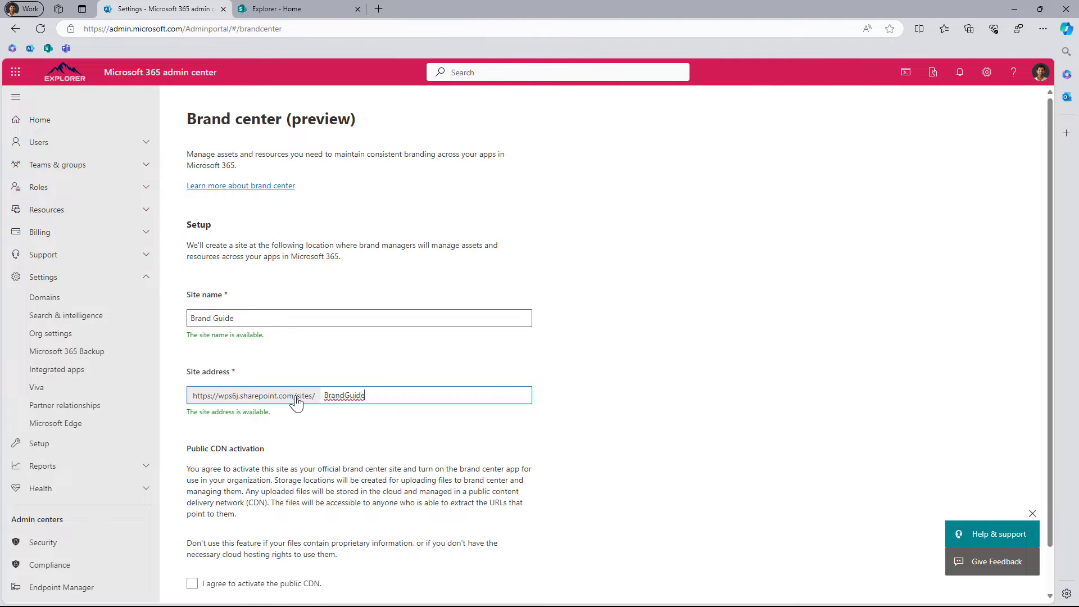
- Rename the site to 'Brand Center' (address BrandCenter), accept the public CDN, and create it
{"action": "scroll", "coordinate": [638, 388], "scroll_direction": "down", "scroll_amount": 1}
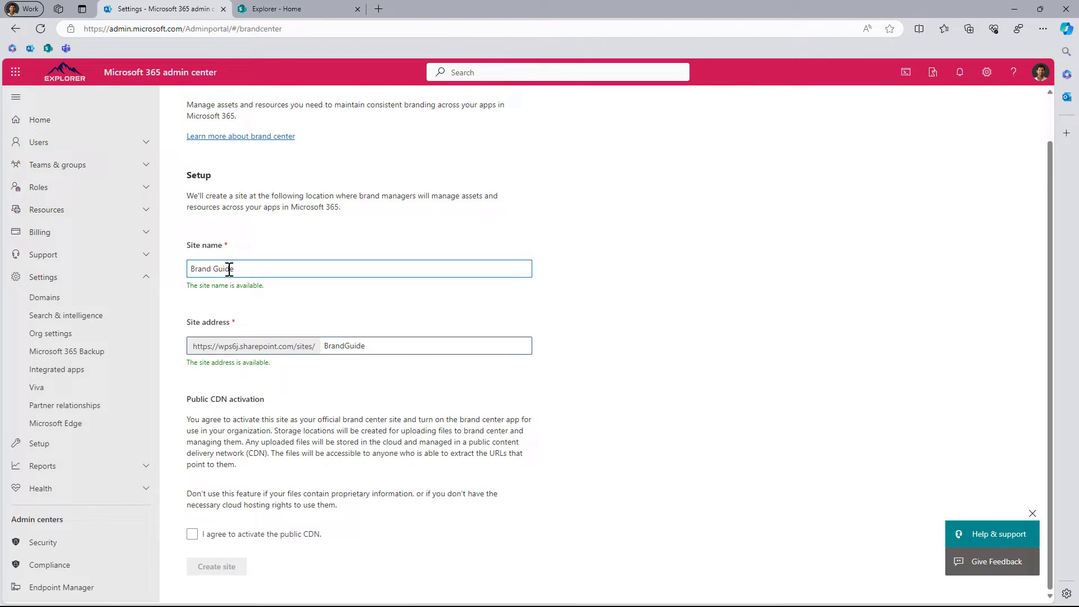
{"action": "double_click", "coordinate": [229, 268]}
{"action": "scroll", "coordinate": [374, 294], "scroll_direction": "up", "scroll_amount": 1}
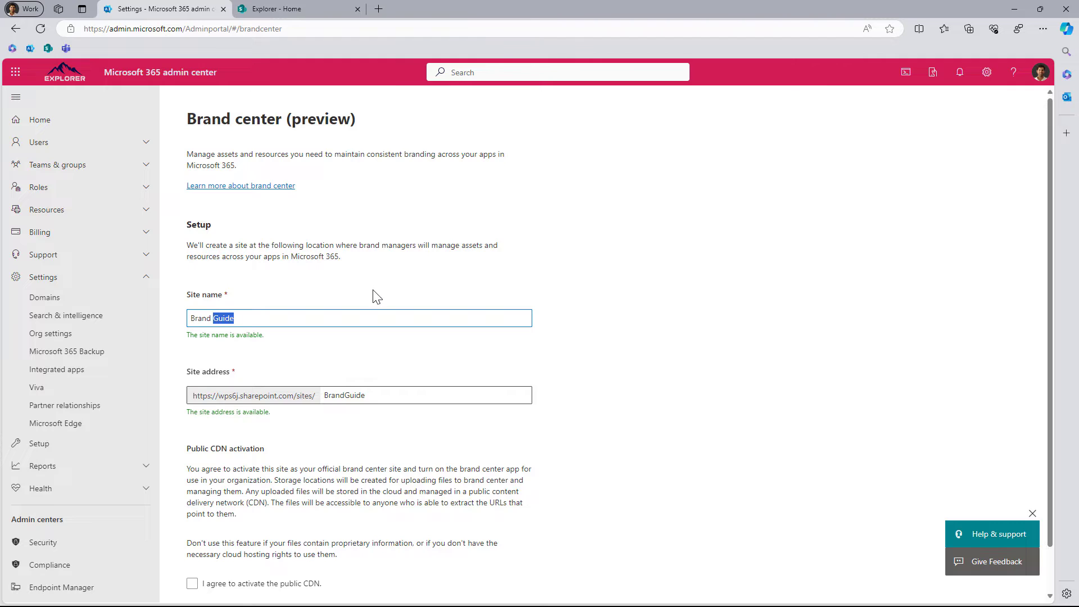
{"action": "type", "text": "Center"}
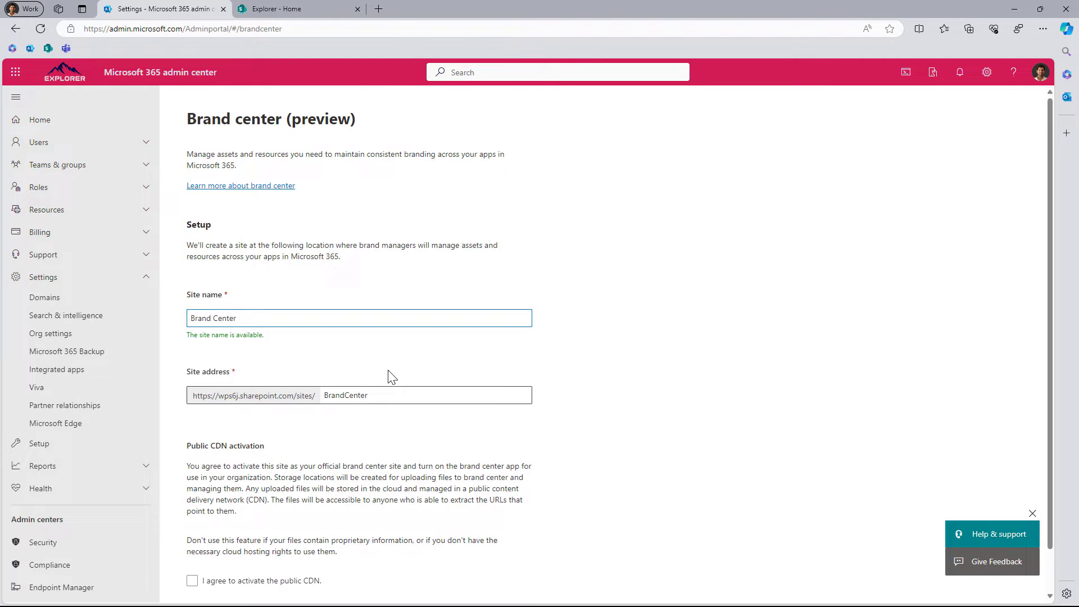
{"action": "left_click", "coordinate": [439, 394]}
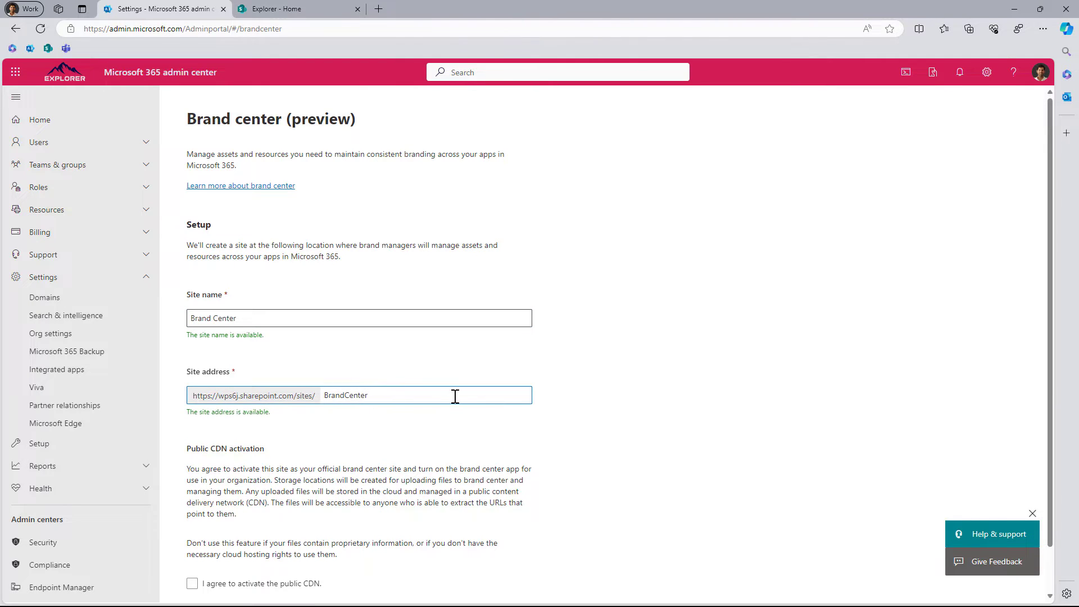
{"action": "scroll", "coordinate": [454, 393], "scroll_direction": "down", "scroll_amount": 1}
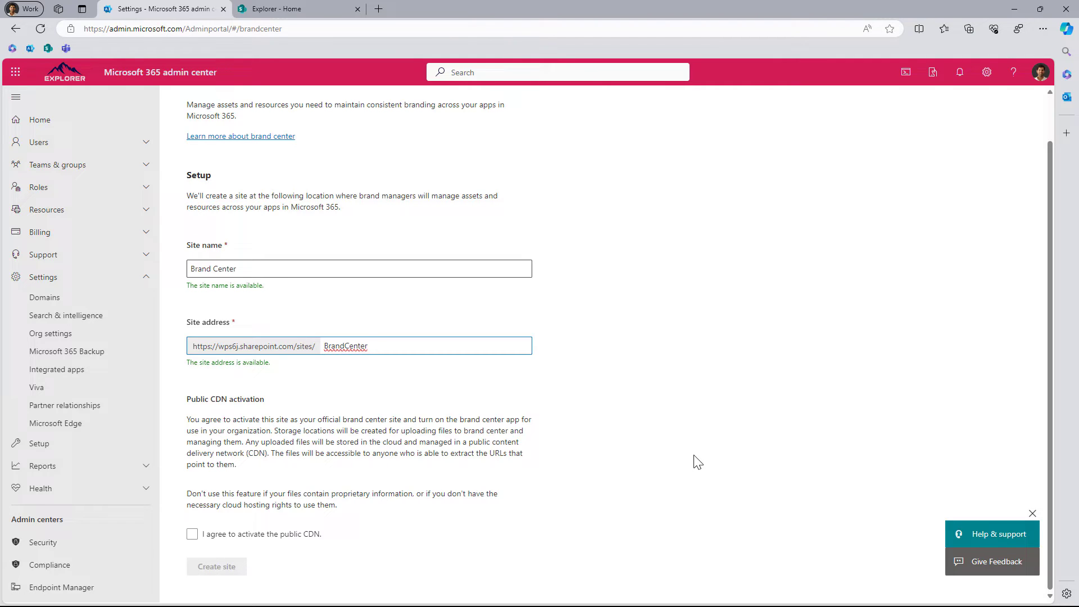
{"action": "left_click", "coordinate": [211, 540]}
{"action": "left_click", "coordinate": [205, 539]}
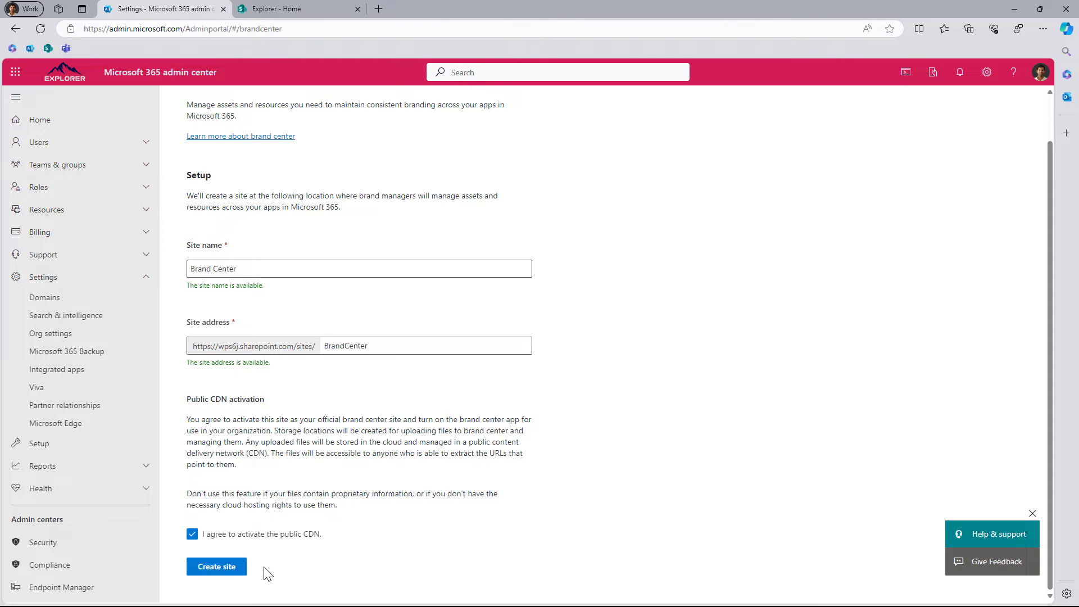
{"action": "left_click", "coordinate": [237, 572]}
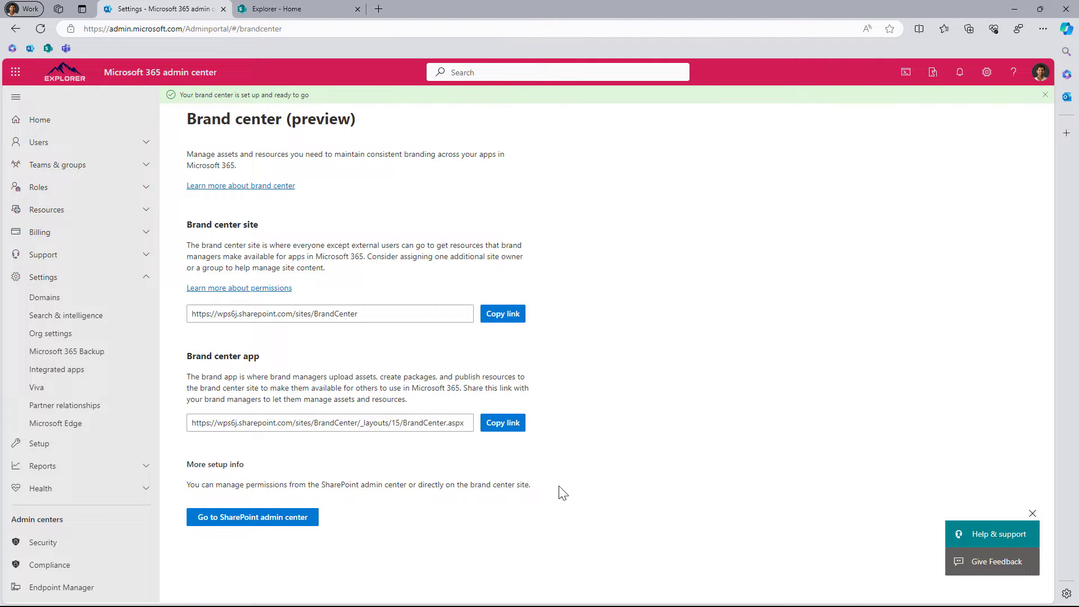
- Copy the Brand center site link and app link, then open a new browser tab
{"action": "left_click", "coordinate": [497, 316]}
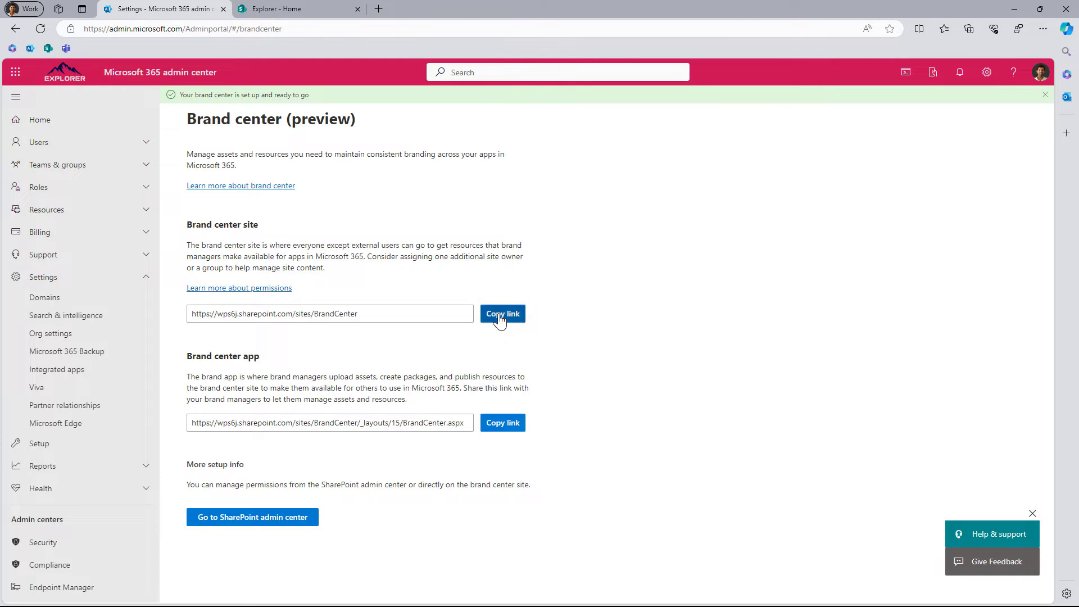
{"action": "left_click", "coordinate": [498, 439]}
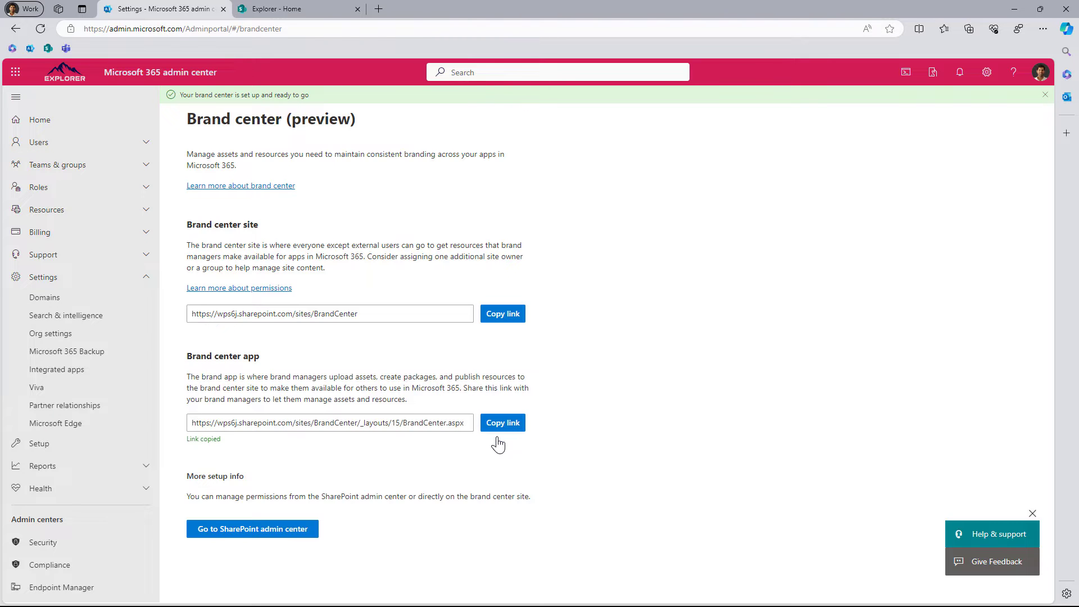
{"action": "left_click", "coordinate": [378, 9]}
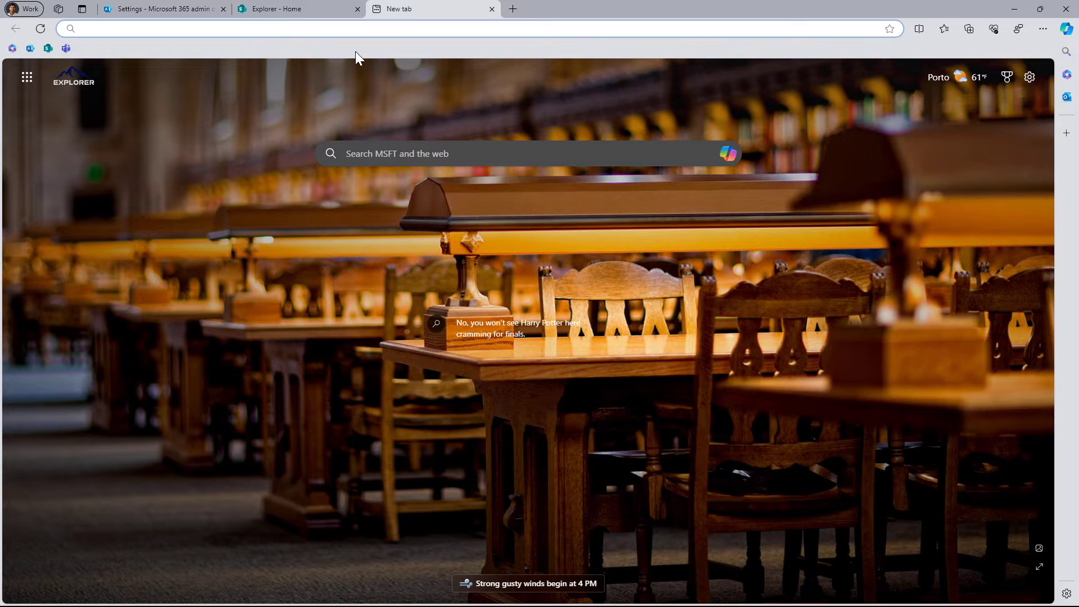
- Load the copied Brand Center site address and dismiss the site design suggestion
{"action": "key", "text": "super+v"}
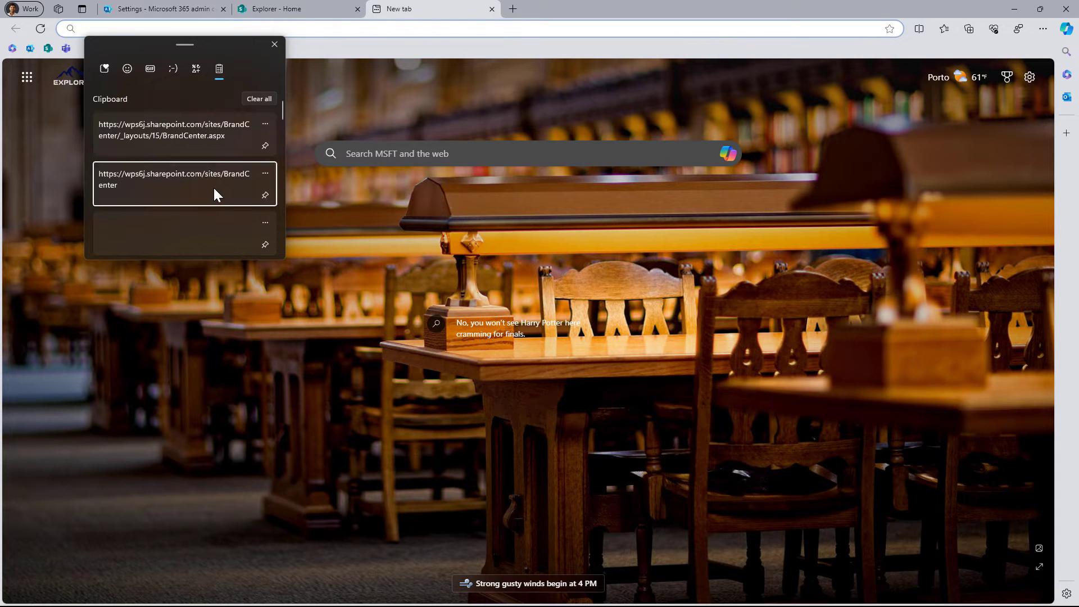
{"action": "left_click", "coordinate": [213, 188]}
{"action": "key", "text": "Return"}
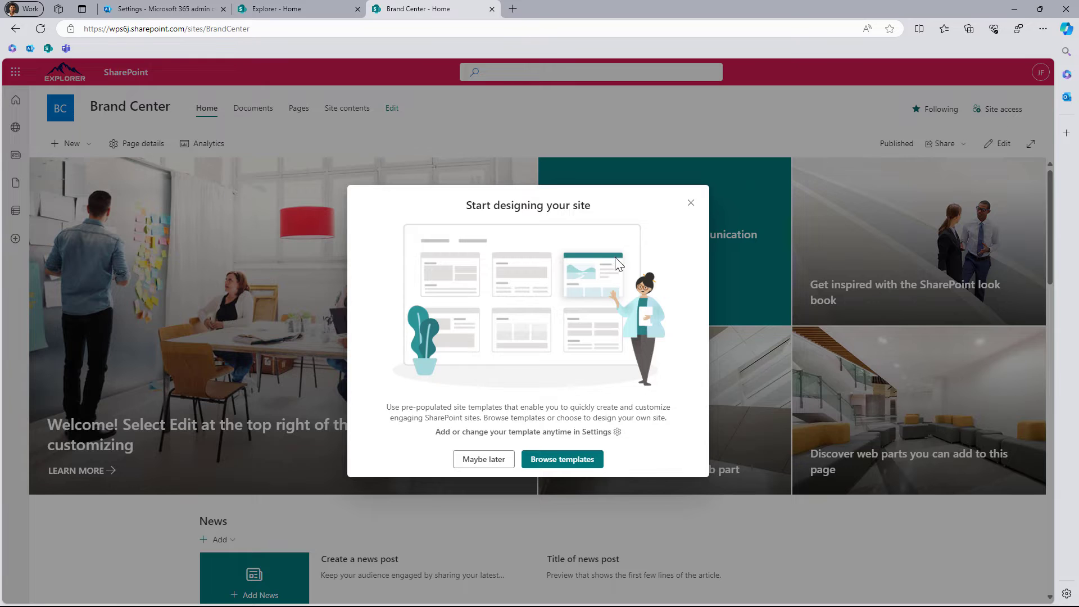
{"action": "left_click", "coordinate": [691, 202]}
{"action": "scroll", "coordinate": [447, 243], "scroll_direction": "down", "scroll_amount": 5}
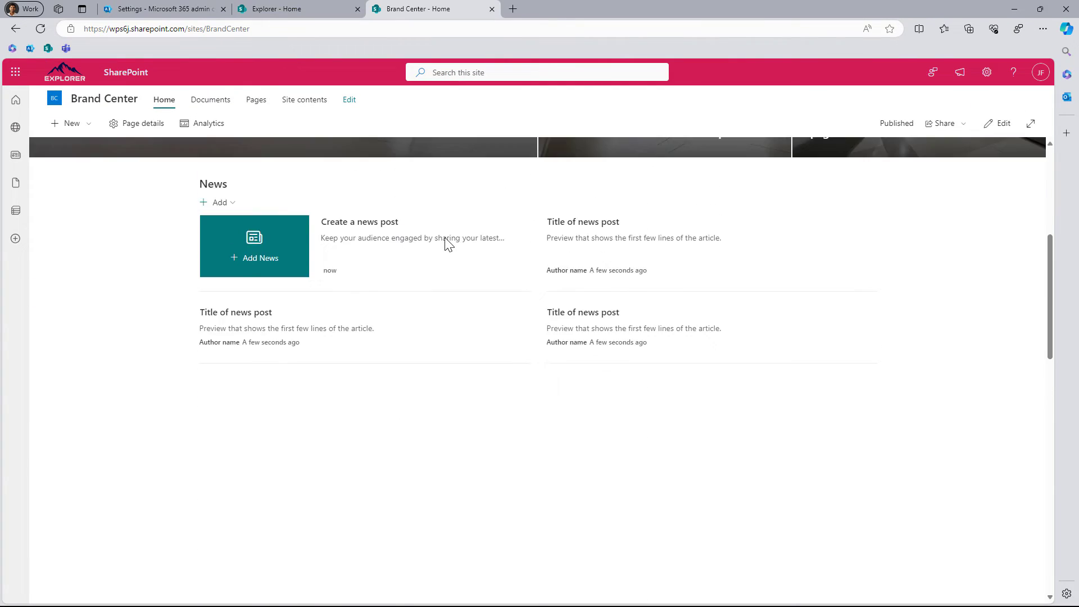
{"action": "scroll", "coordinate": [405, 320], "scroll_direction": "down", "scroll_amount": 6}
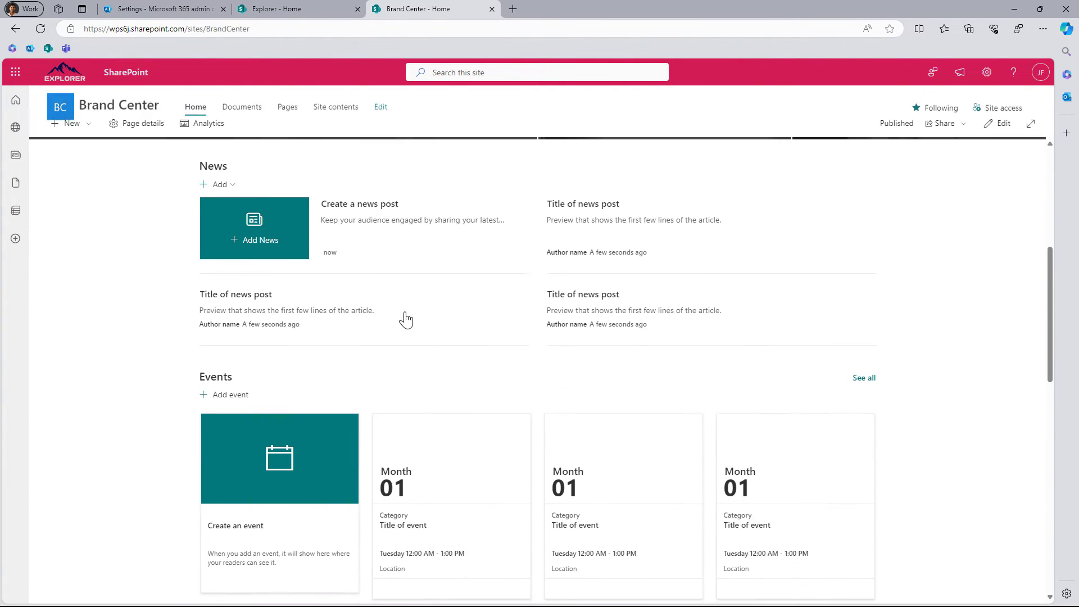
{"action": "scroll", "coordinate": [406, 319], "scroll_direction": "down", "scroll_amount": 3}
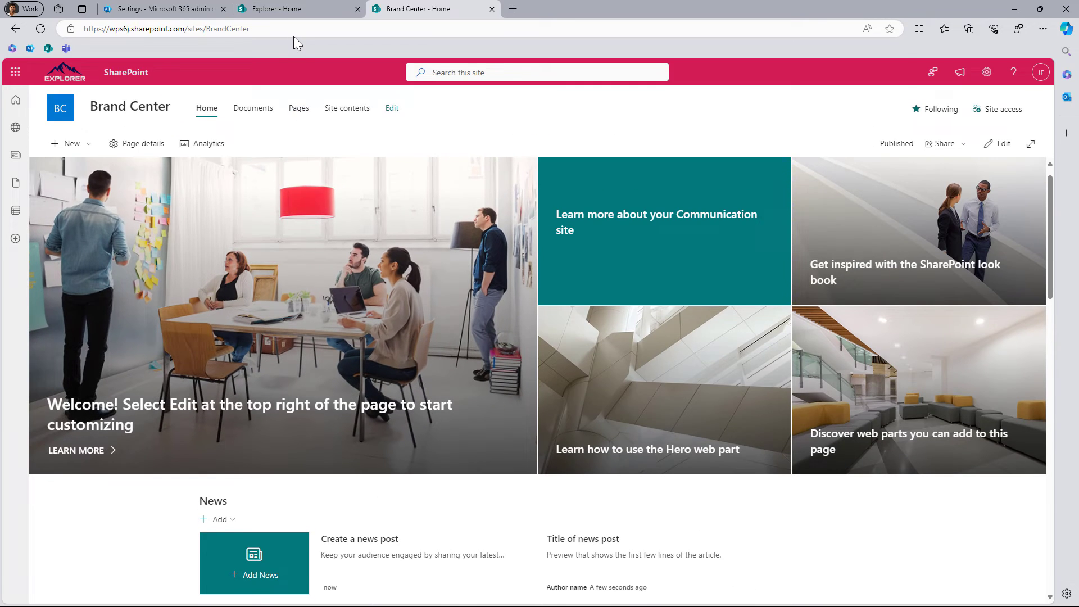
- Load the copied /_layouts/15/BrandCenter.aspx address to reach the Brand center management page
{"action": "left_click", "coordinate": [293, 28]}
{"action": "key", "text": "super+v"}
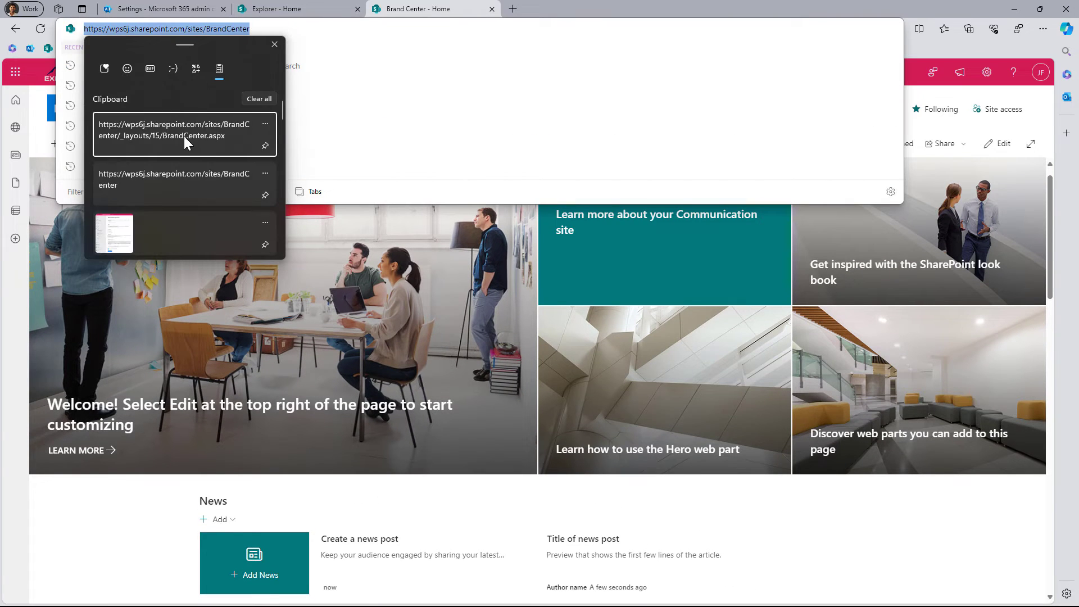
{"action": "left_click", "coordinate": [184, 136]}
{"action": "key", "text": "Return"}
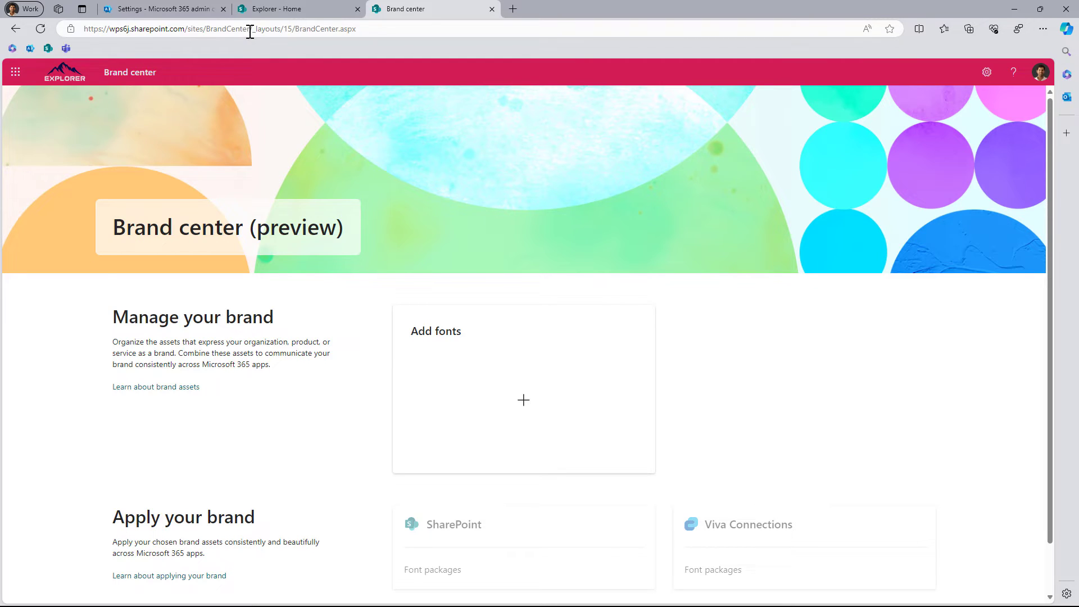
- Open the Add fonts card on the Brand center page
{"action": "left_click_drag", "start_coordinate": [250, 29], "coordinate": [373, 32]}
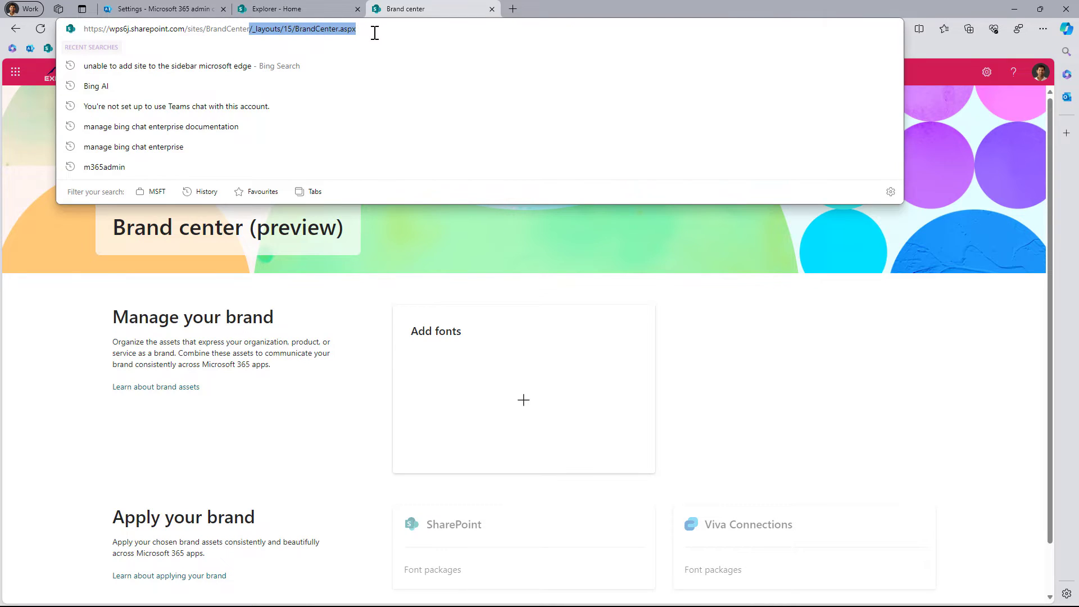
{"action": "left_click", "coordinate": [760, 381]}
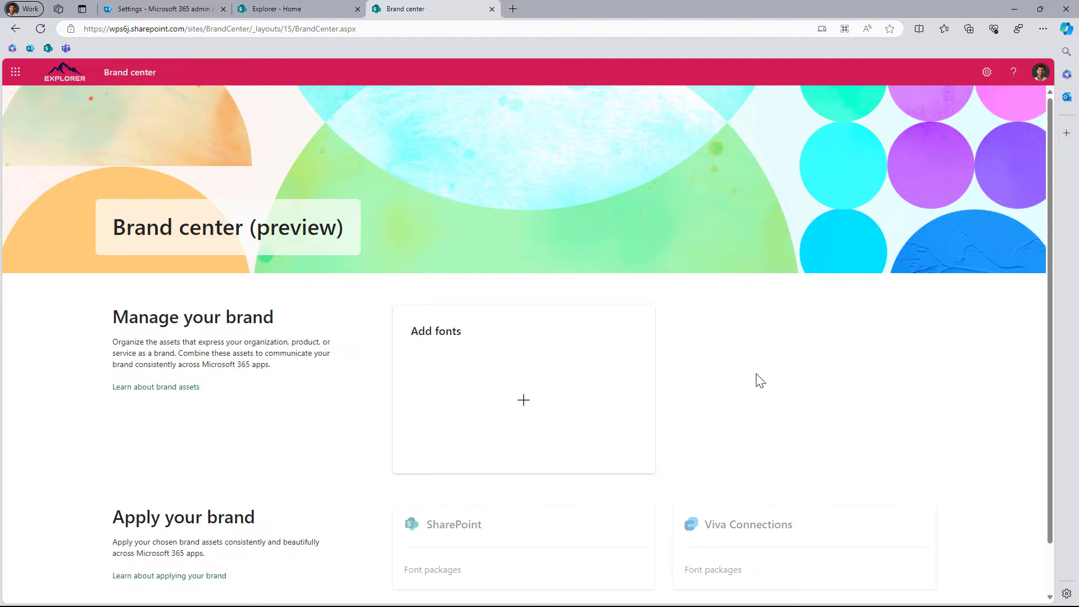
{"action": "scroll", "coordinate": [760, 381], "scroll_direction": "down", "scroll_amount": 1}
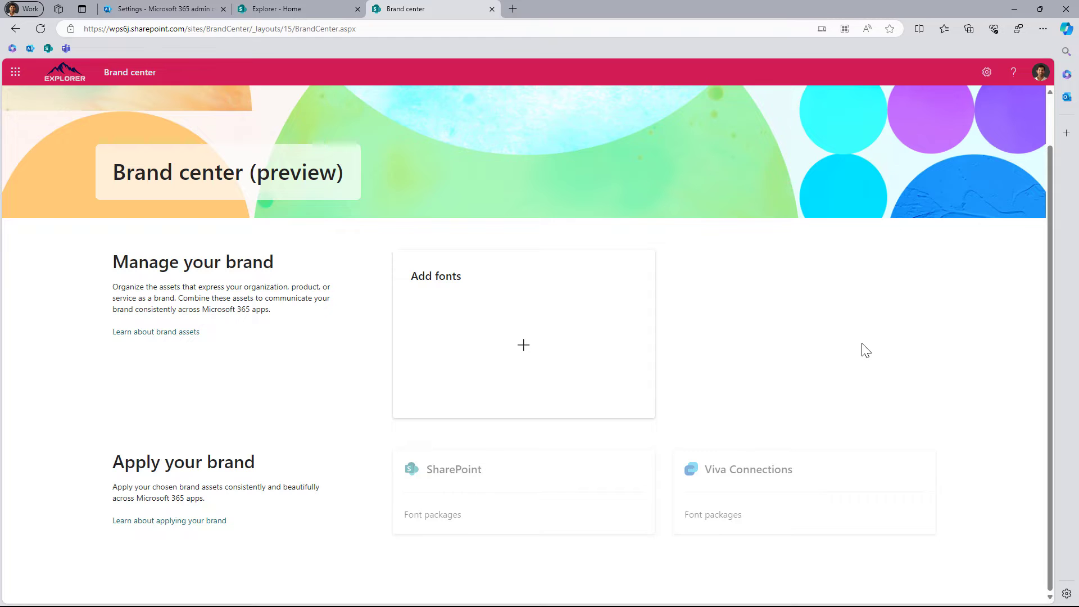
{"action": "left_click", "coordinate": [533, 360]}
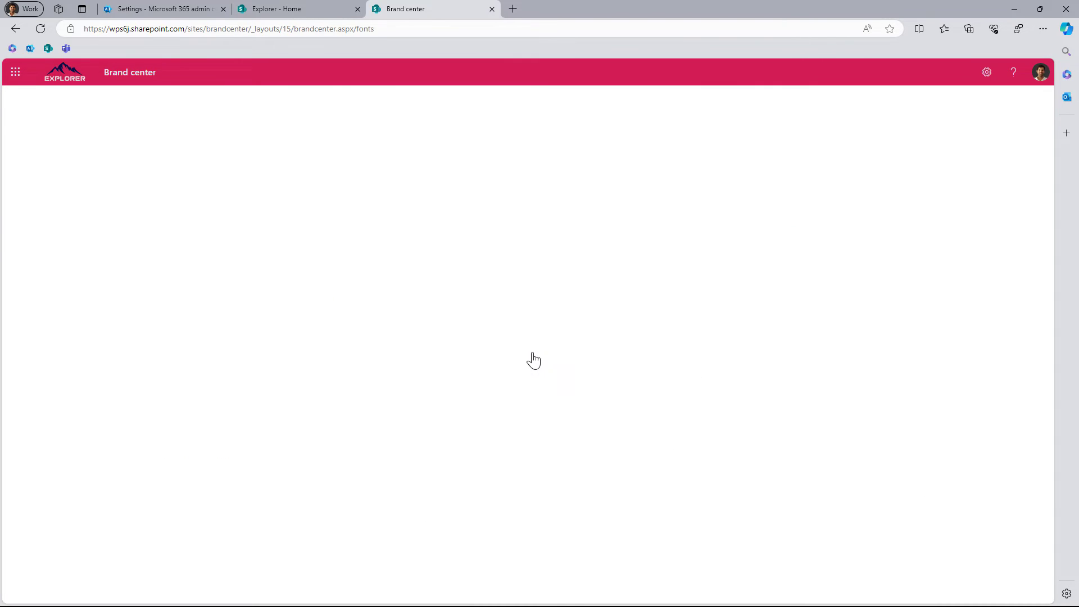
- Upload the five Oswald font files to the brand fonts library
{"action": "left_click", "coordinate": [133, 280]}
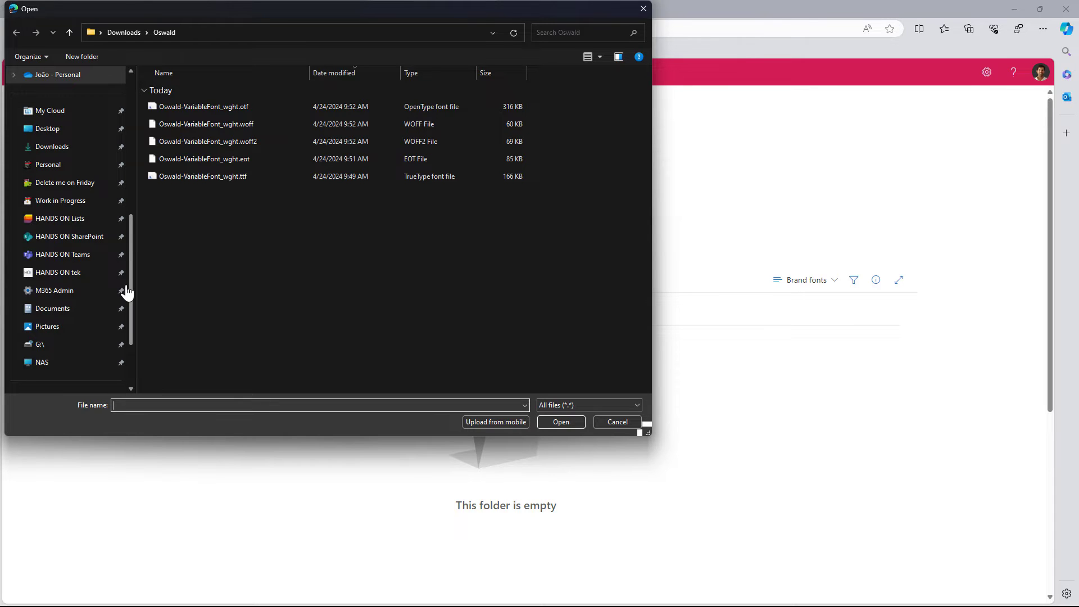
{"action": "left_click_drag", "start_coordinate": [363, 226], "coordinate": [174, 89]}
{"action": "left_click", "coordinate": [562, 421]}
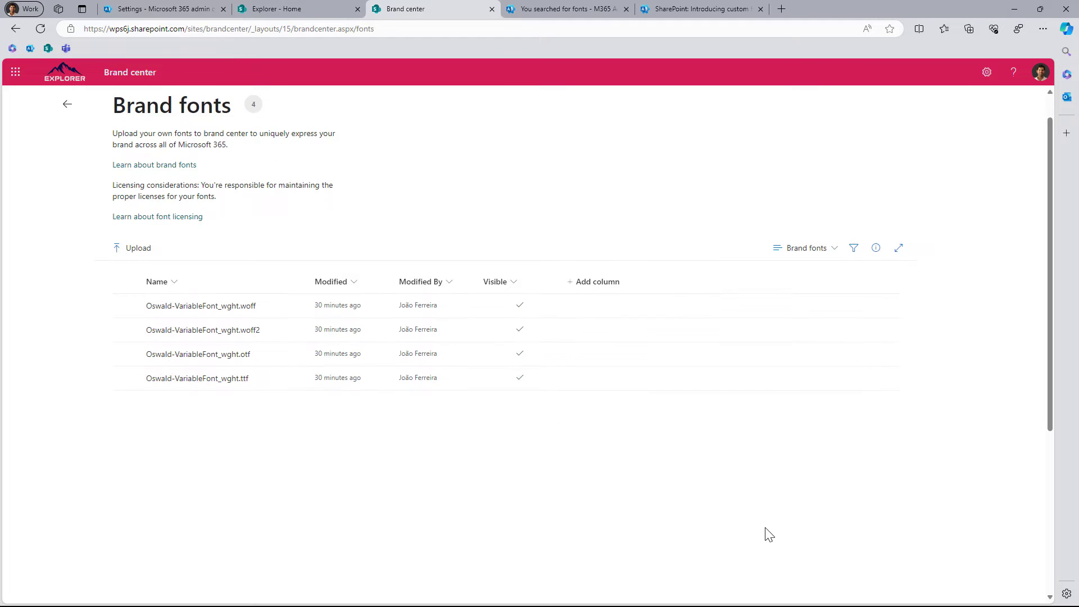
- Upload the four SegoeUI font files from the SegoeUI folder
{"action": "left_click", "coordinate": [146, 250]}
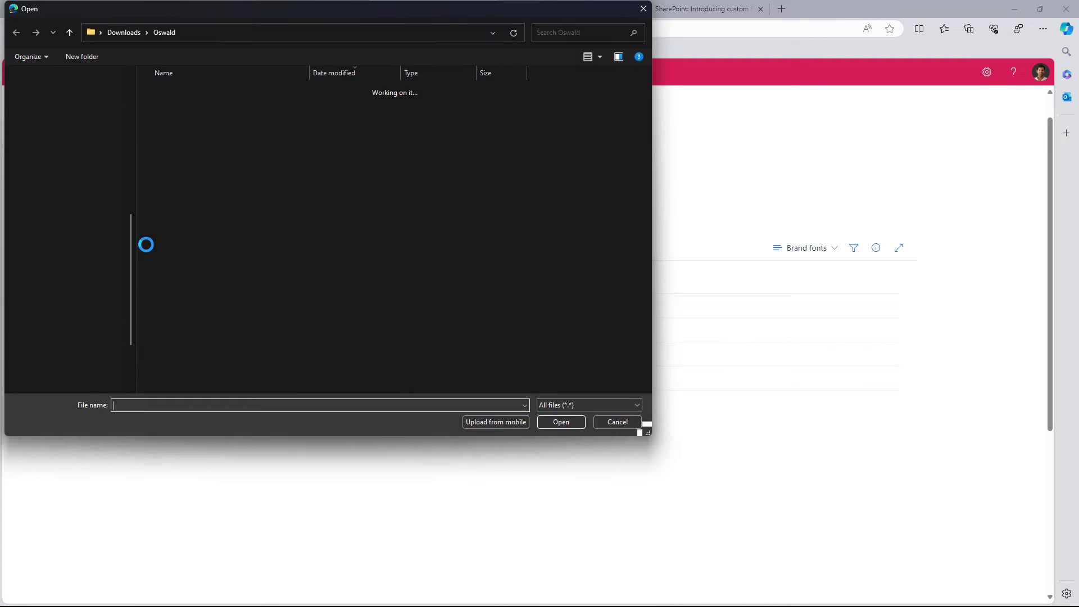
{"action": "left_click", "coordinate": [148, 32]}
{"action": "left_click", "coordinate": [272, 294]}
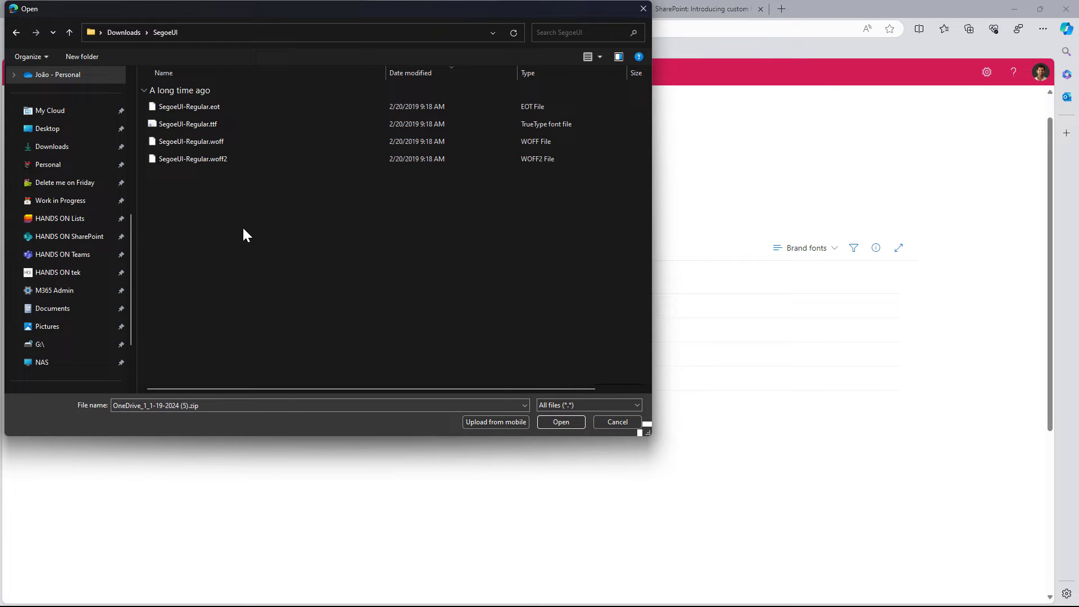
{"action": "left_click_drag", "start_coordinate": [243, 233], "coordinate": [186, 104]}
{"action": "left_click", "coordinate": [561, 422]}
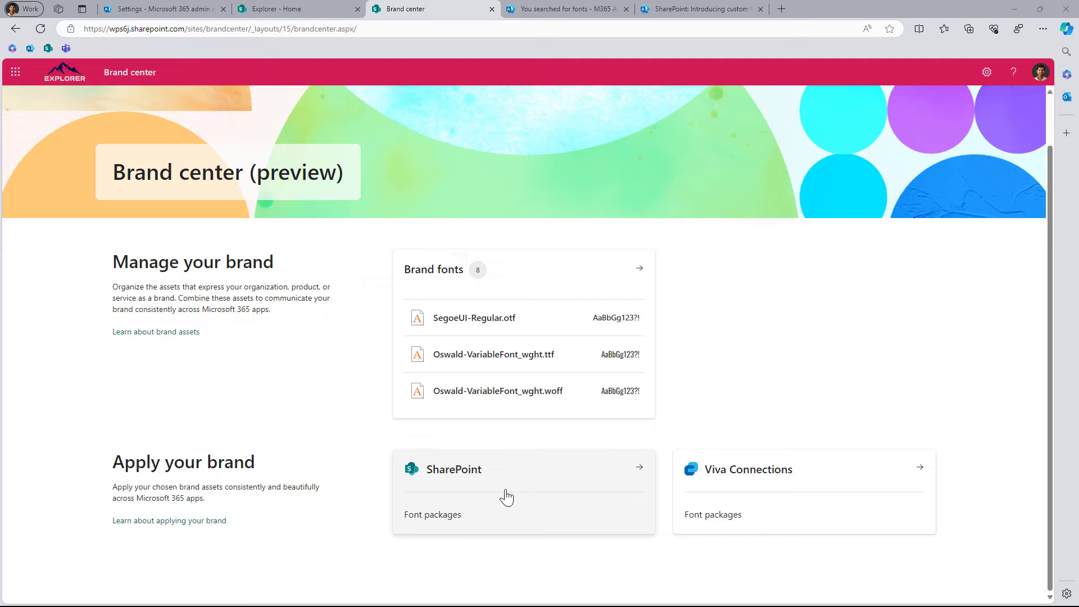
- Start a SharePoint font package with Oswald as display font and SegoeUI as content font
{"action": "left_click", "coordinate": [551, 488]}
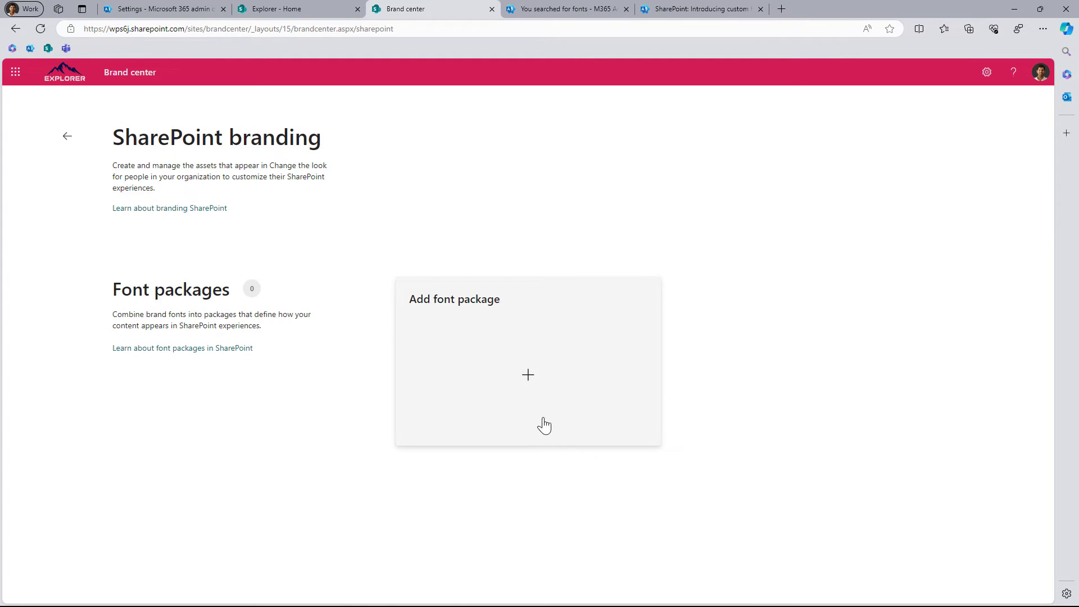
{"action": "left_click", "coordinate": [512, 392]}
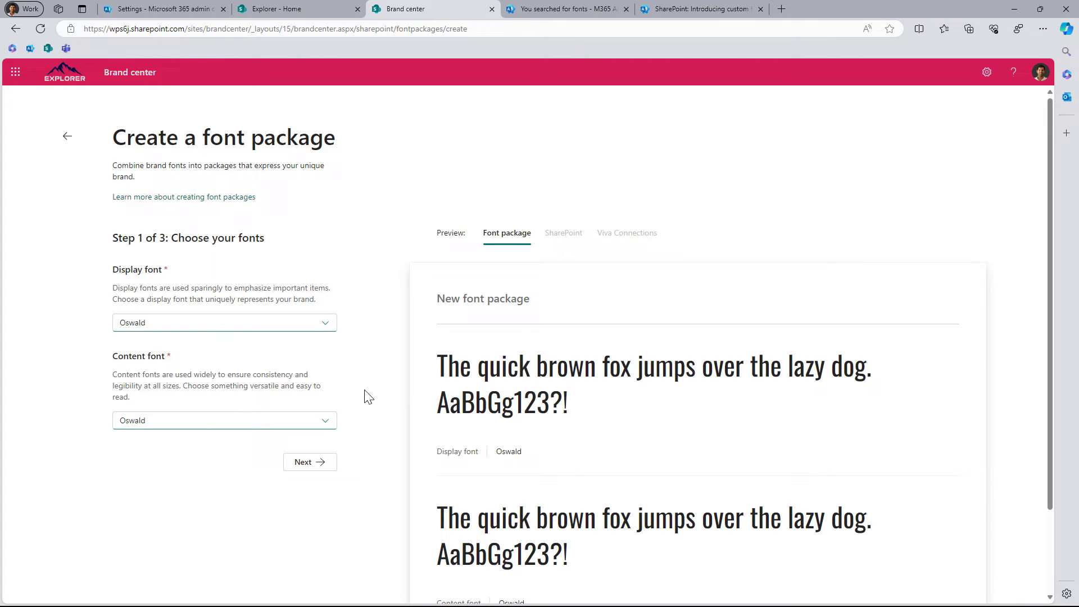
{"action": "scroll", "coordinate": [368, 397], "scroll_direction": "down", "scroll_amount": 2}
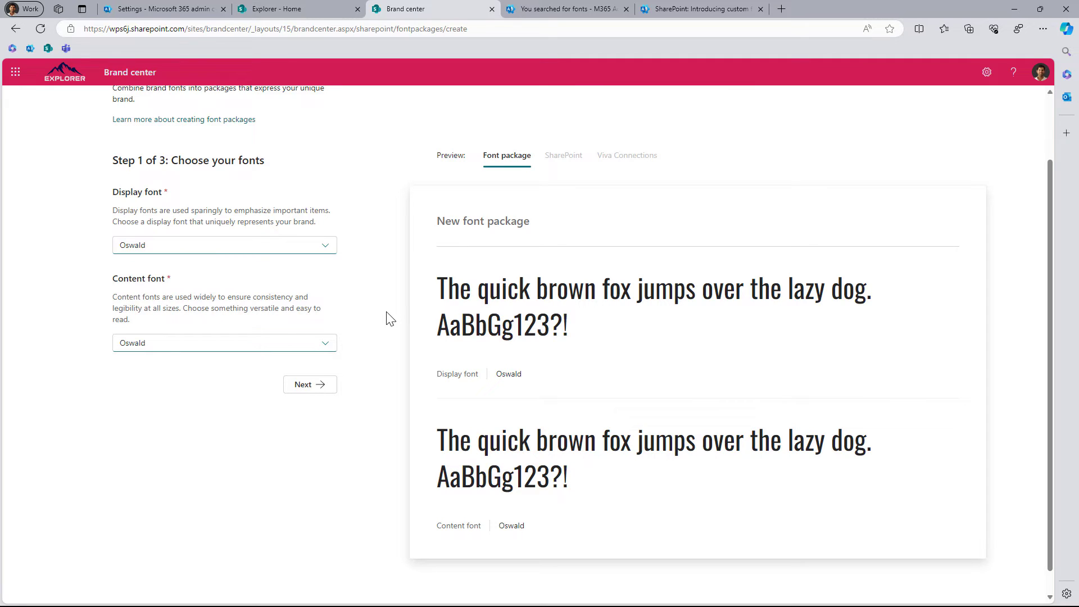
{"action": "left_click", "coordinate": [265, 348]}
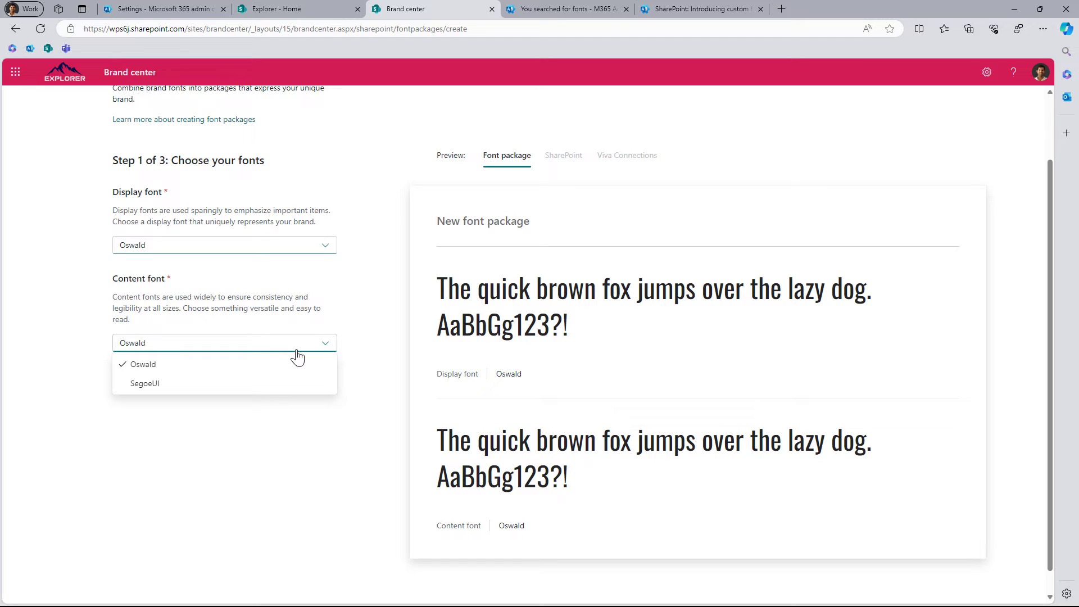
{"action": "left_click", "coordinate": [286, 385]}
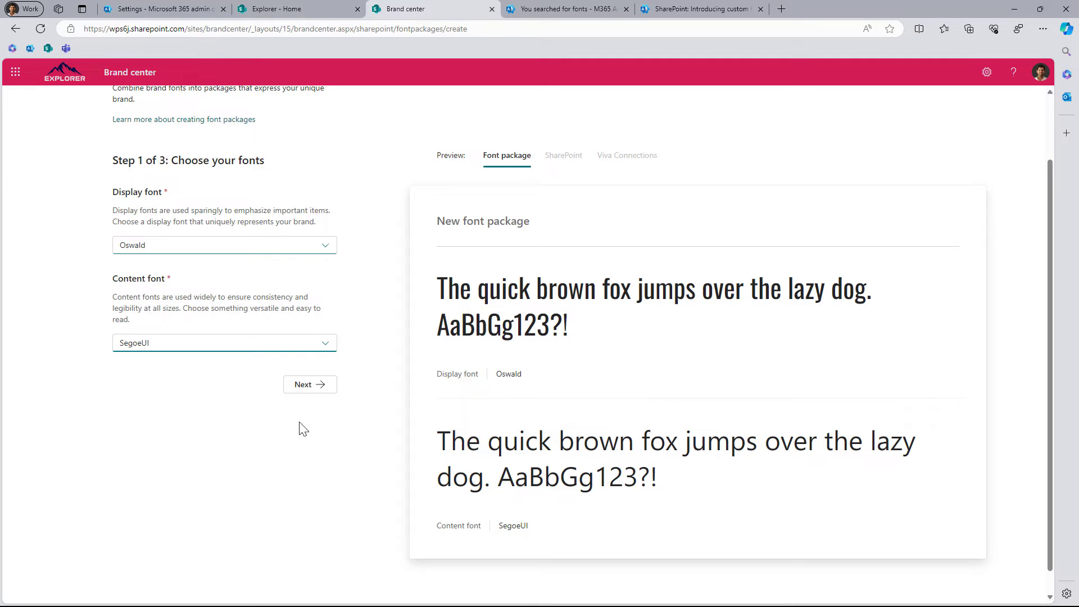
{"action": "left_click", "coordinate": [316, 386]}
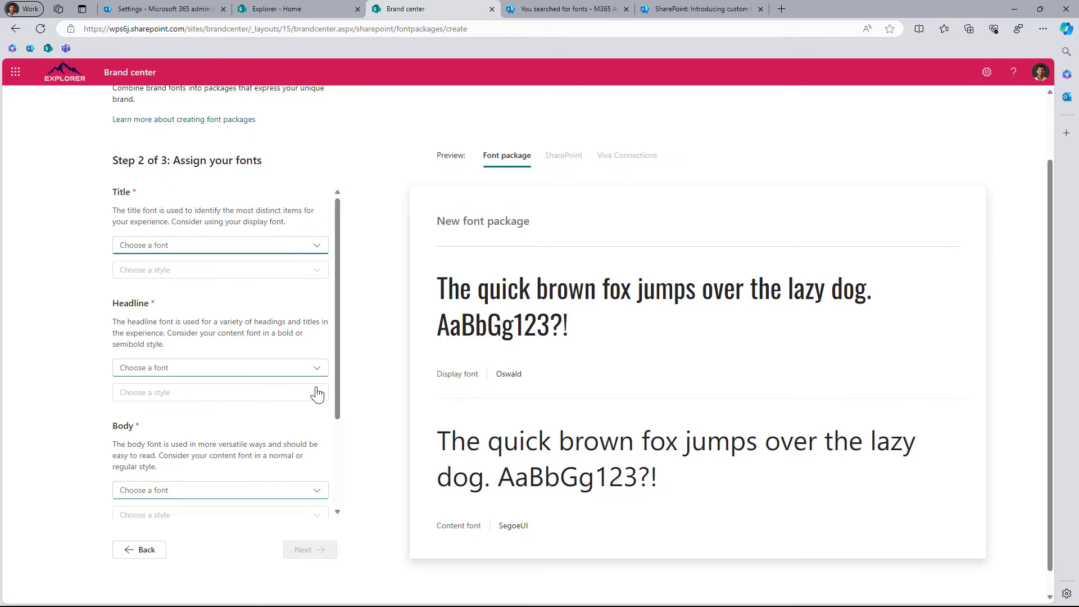
- Assign Oswald to Title, Headline and Interactive text, and SegoeUI to Body
{"action": "left_click", "coordinate": [248, 251]}
{"action": "left_click", "coordinate": [202, 268]}
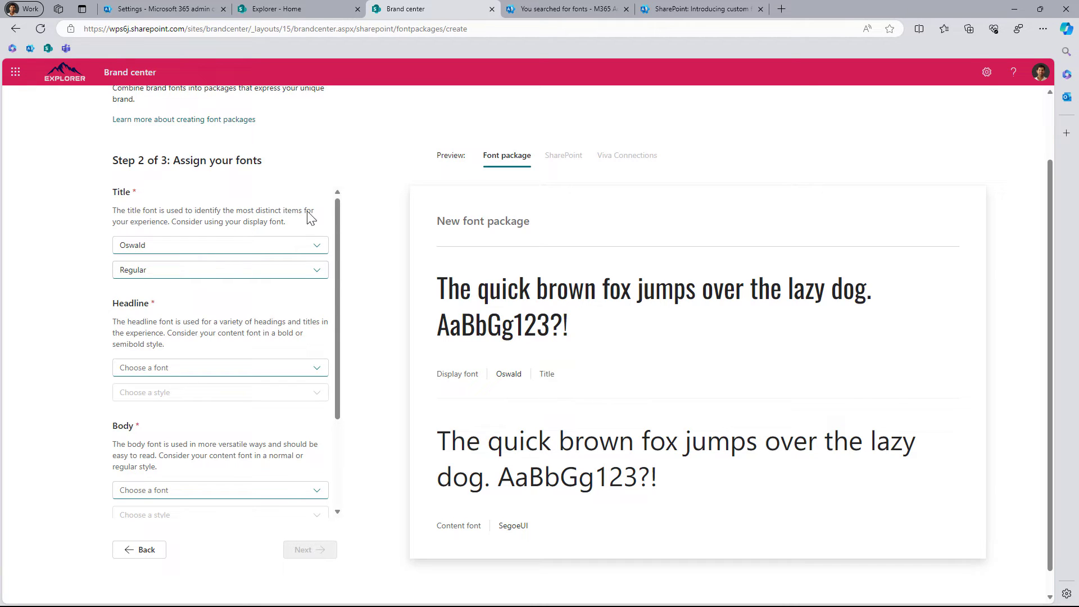
{"action": "scroll", "coordinate": [187, 219], "scroll_direction": "down", "scroll_amount": 1}
{"action": "scroll", "coordinate": [203, 319], "scroll_direction": "down", "scroll_amount": 1}
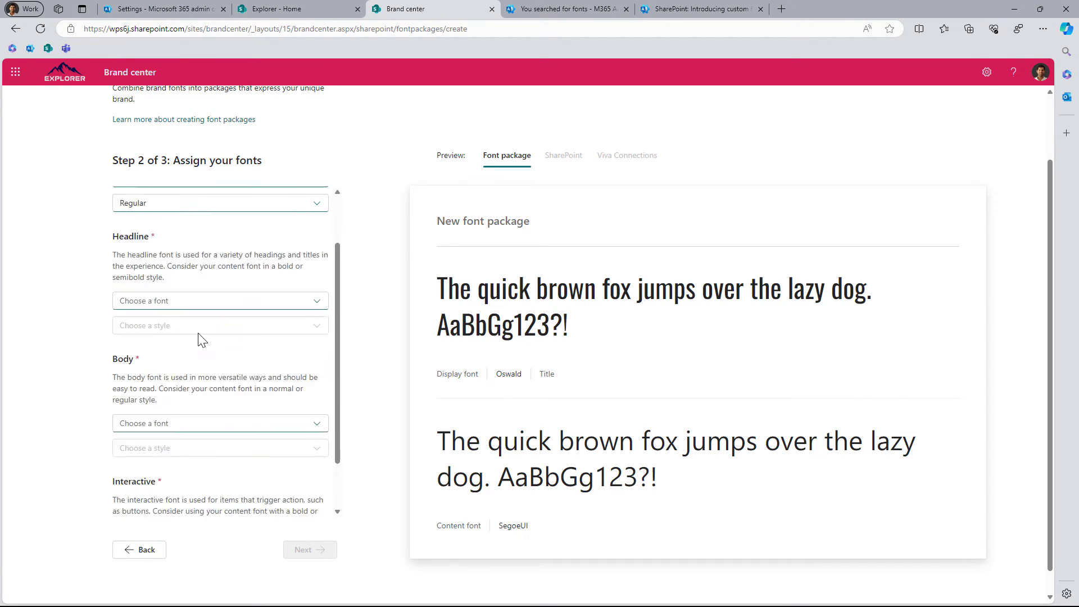
{"action": "left_click", "coordinate": [256, 314]}
{"action": "left_click", "coordinate": [258, 336]}
{"action": "left_click", "coordinate": [305, 331]}
{"action": "left_click", "coordinate": [312, 363]}
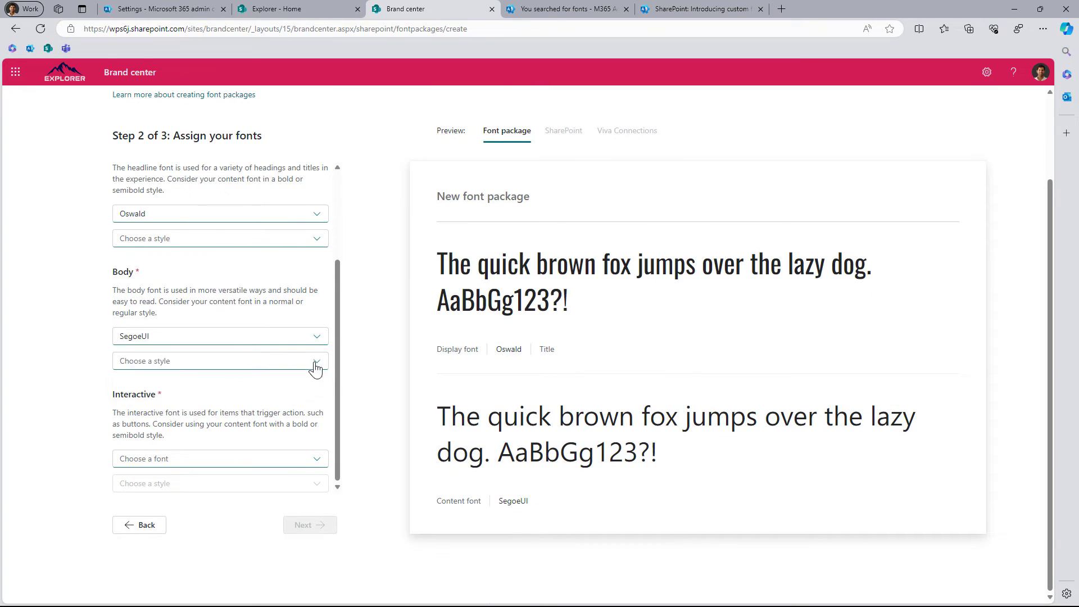
{"action": "left_click", "coordinate": [260, 460]}
{"action": "left_click", "coordinate": [214, 480]}
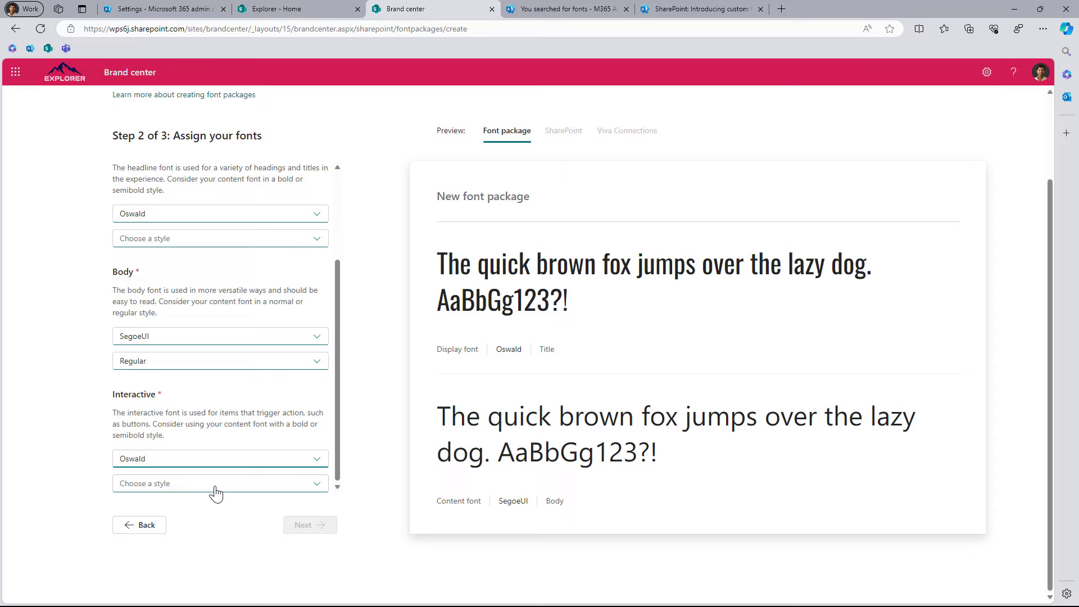
- Set the Headline and Interactive font styles to Regular
{"action": "left_click", "coordinate": [216, 487]}
{"action": "left_click", "coordinate": [197, 215]}
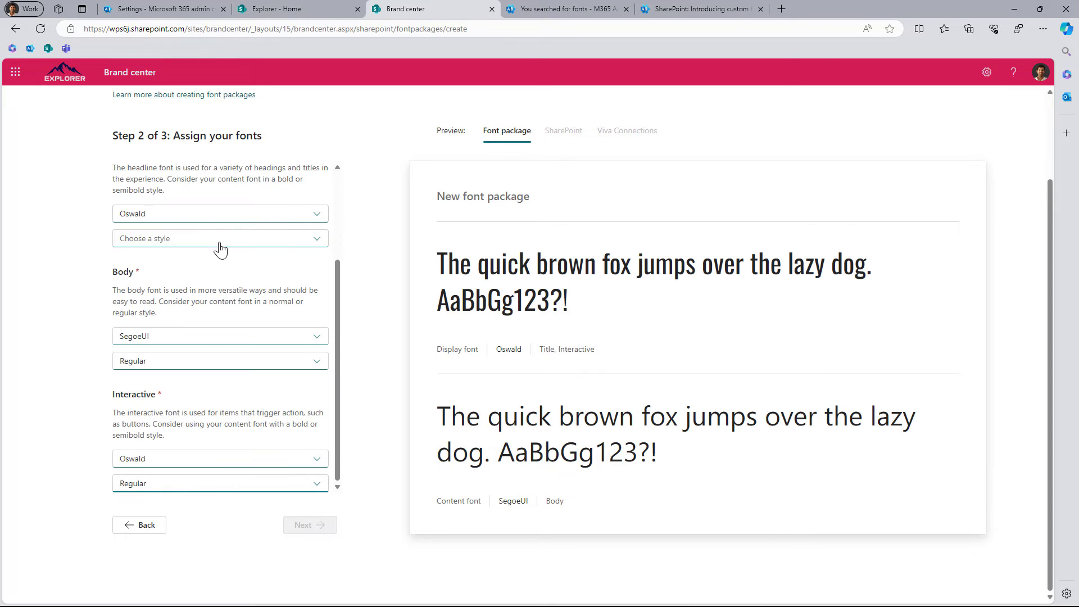
{"action": "left_click", "coordinate": [225, 241]}
{"action": "left_click", "coordinate": [213, 256]}
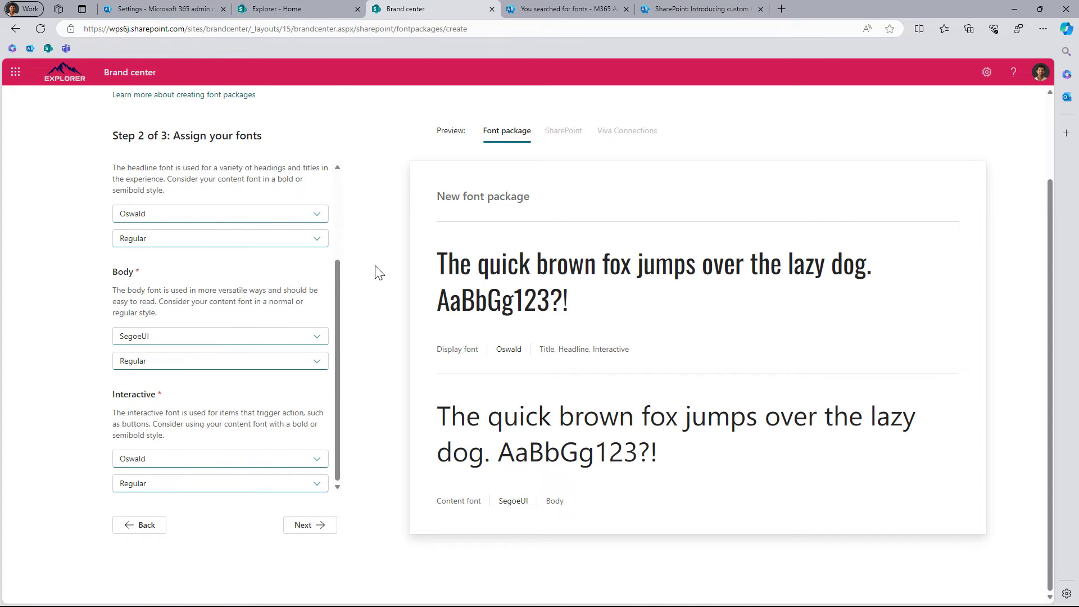
{"action": "scroll", "coordinate": [366, 275], "scroll_direction": "up", "scroll_amount": 2}
{"action": "scroll", "coordinate": [331, 306], "scroll_direction": "up", "scroll_amount": 3}
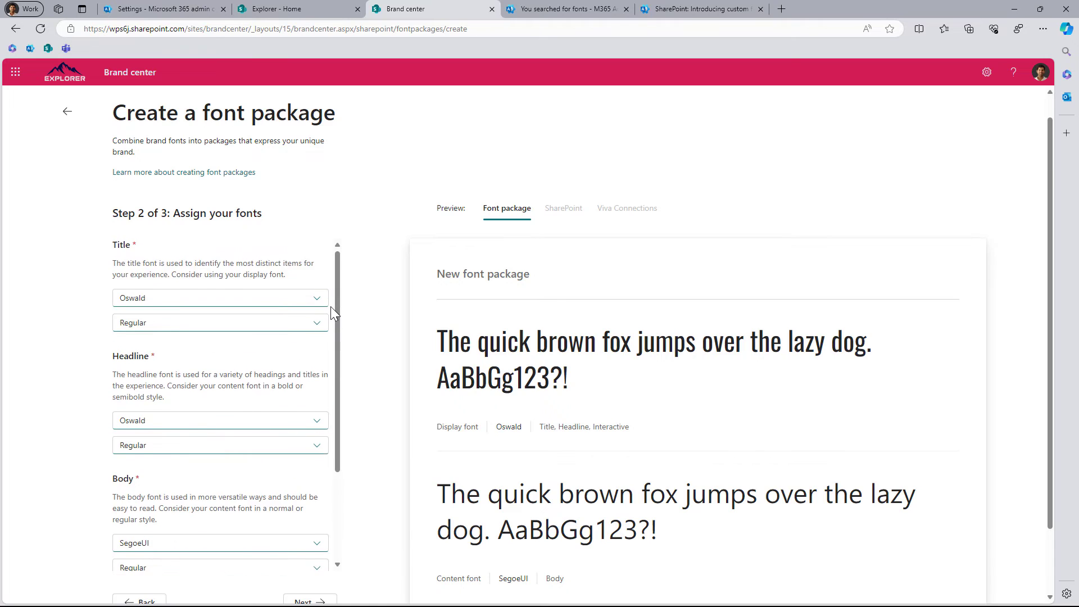
{"action": "scroll", "coordinate": [331, 305], "scroll_direction": "down", "scroll_amount": 4}
- Name the font package 'Oswald', save it, and open its details page
{"action": "left_click", "coordinate": [333, 533]}
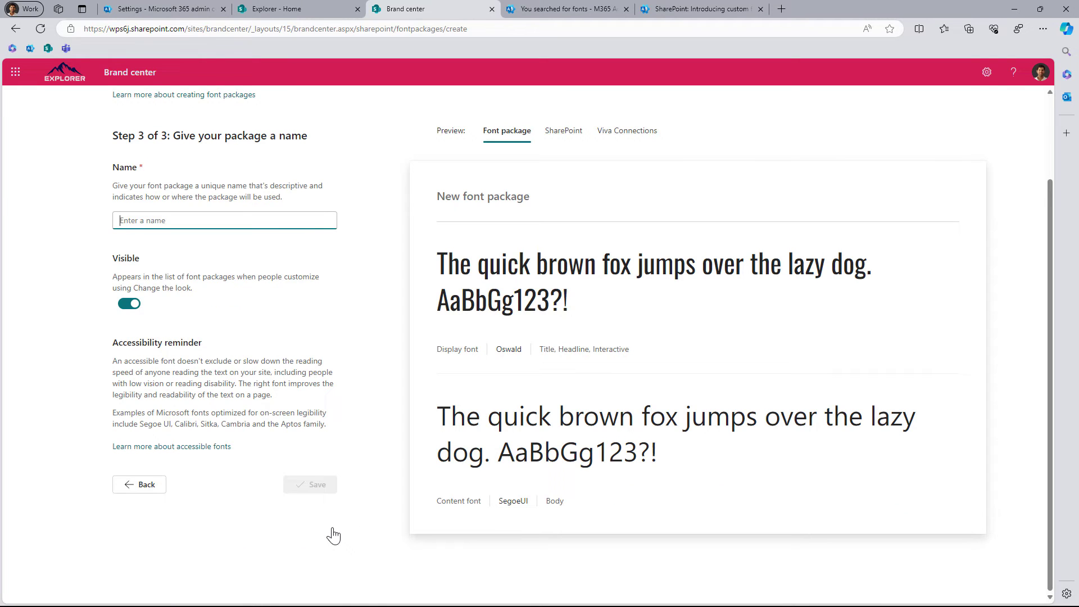
{"action": "type", "text": "Oswald"}
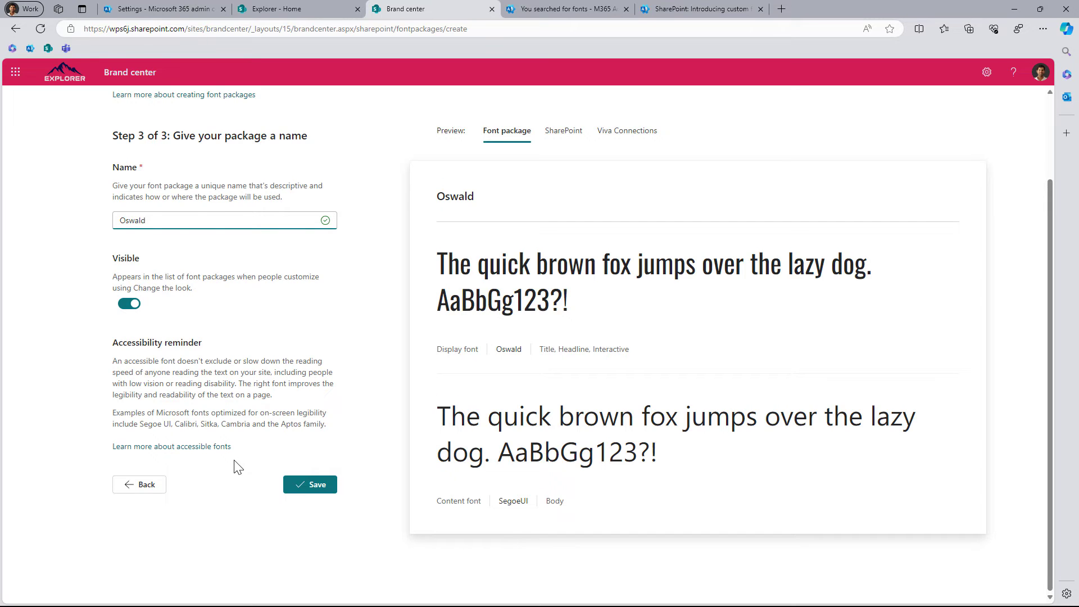
{"action": "scroll", "coordinate": [335, 354], "scroll_direction": "up", "scroll_amount": 2}
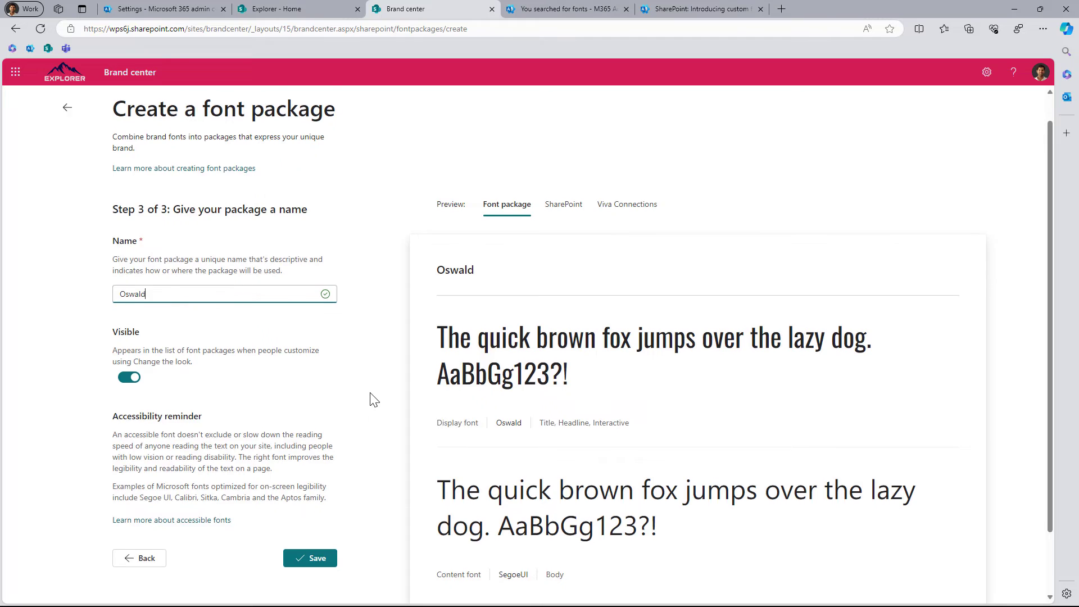
{"action": "scroll", "coordinate": [369, 400], "scroll_direction": "down", "scroll_amount": 2}
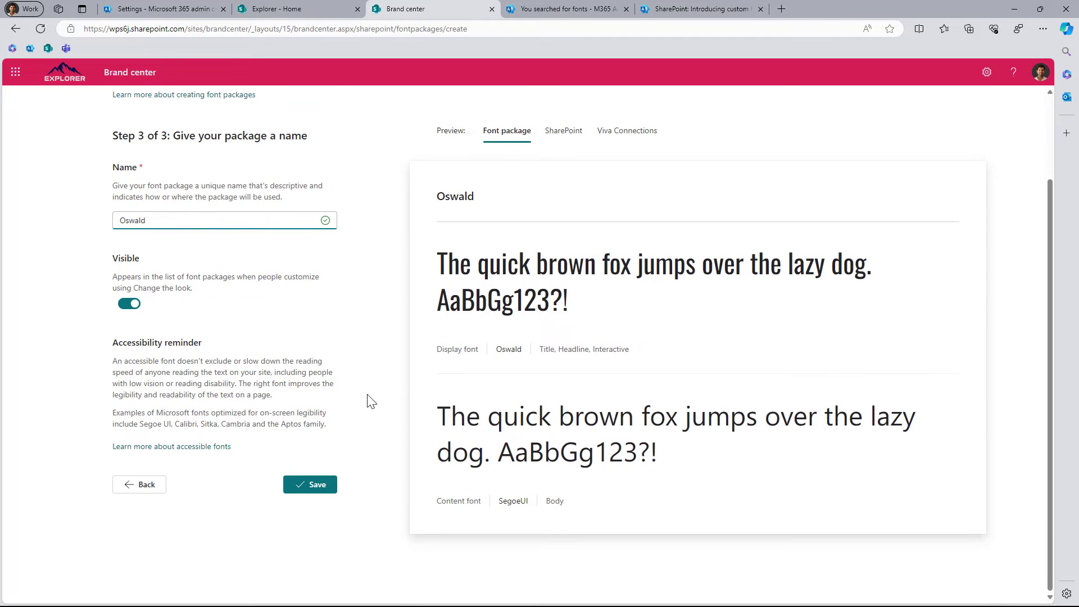
{"action": "left_click", "coordinate": [313, 487]}
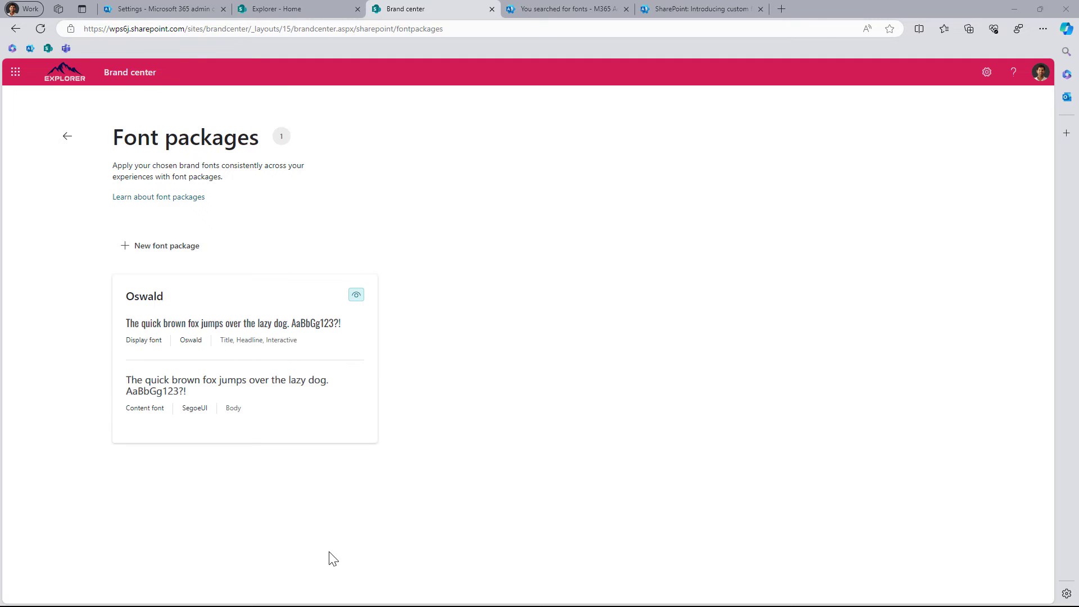
{"action": "left_click", "coordinate": [369, 410]}
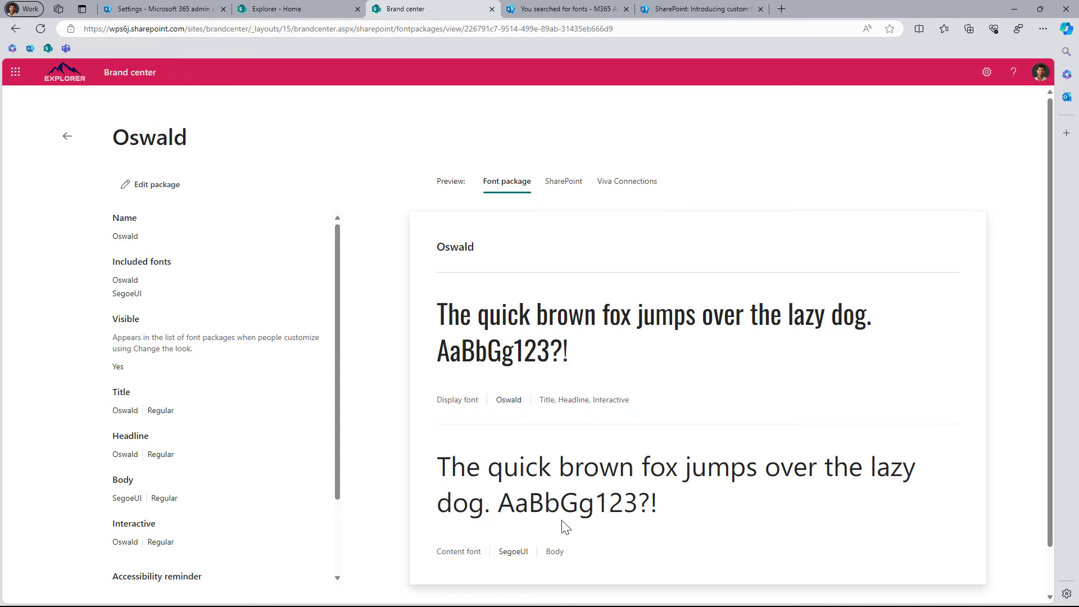
- Review the Oswald package's SharePoint site preview, then switch to its Viva Connections preview
{"action": "left_click", "coordinate": [564, 188]}
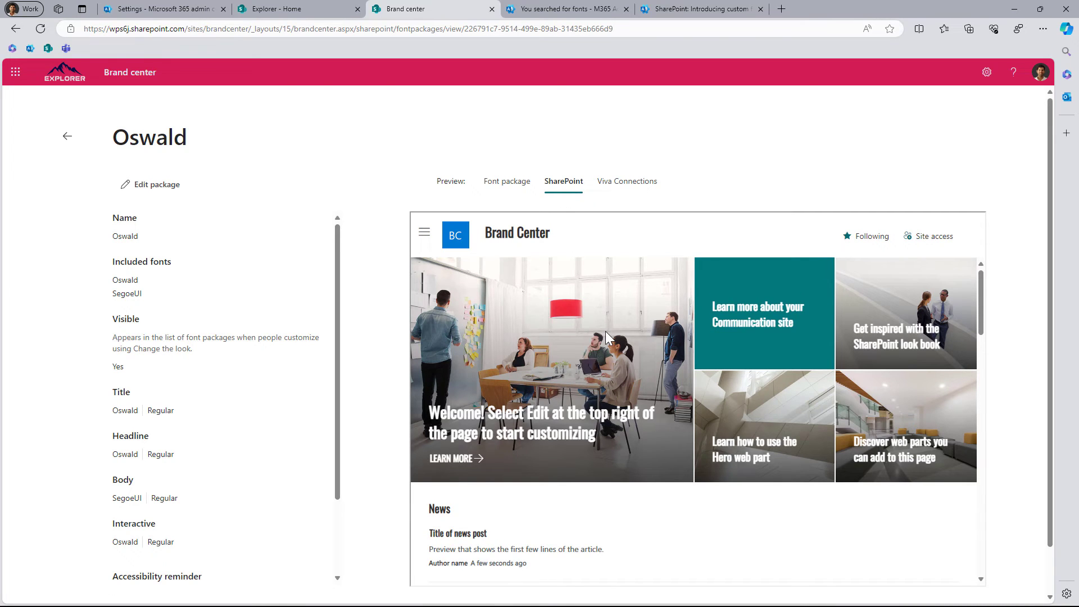
{"action": "scroll", "coordinate": [606, 333], "scroll_direction": "down", "scroll_amount": 1}
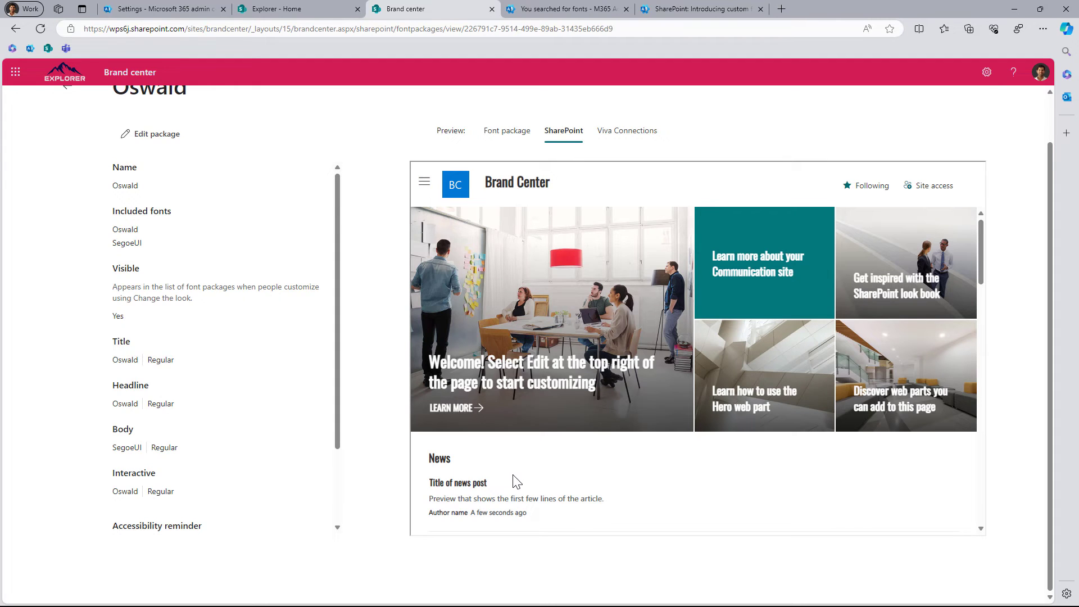
{"action": "scroll", "coordinate": [516, 482], "scroll_direction": "up", "scroll_amount": 1}
{"action": "left_click", "coordinate": [628, 190]}
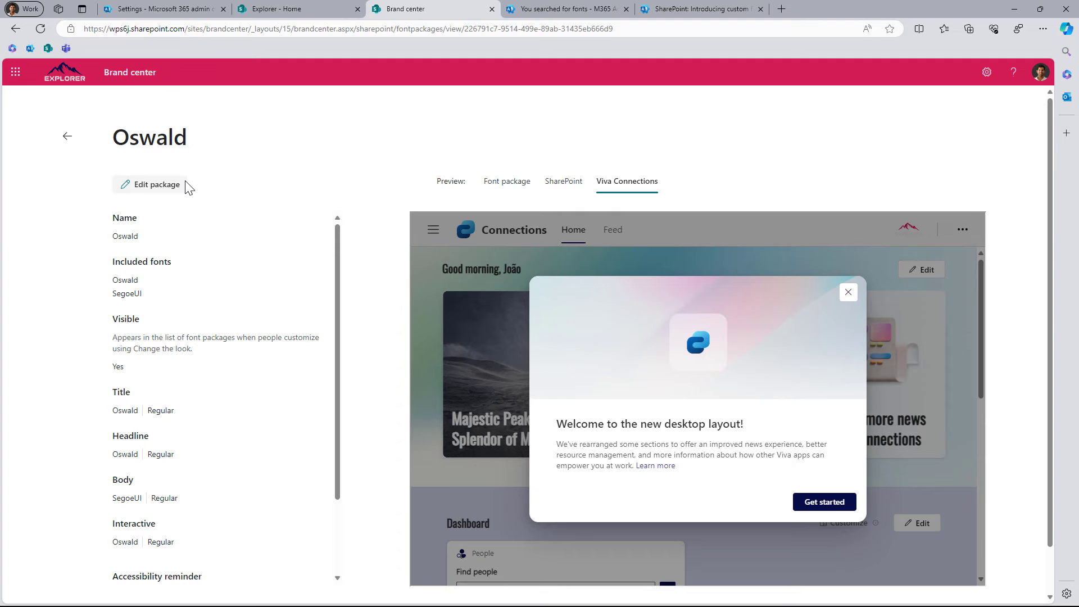
- On the Explorer home page, open Change the look > Font (preview) and preview the Amasis Pro package
{"action": "left_click", "coordinate": [263, 9]}
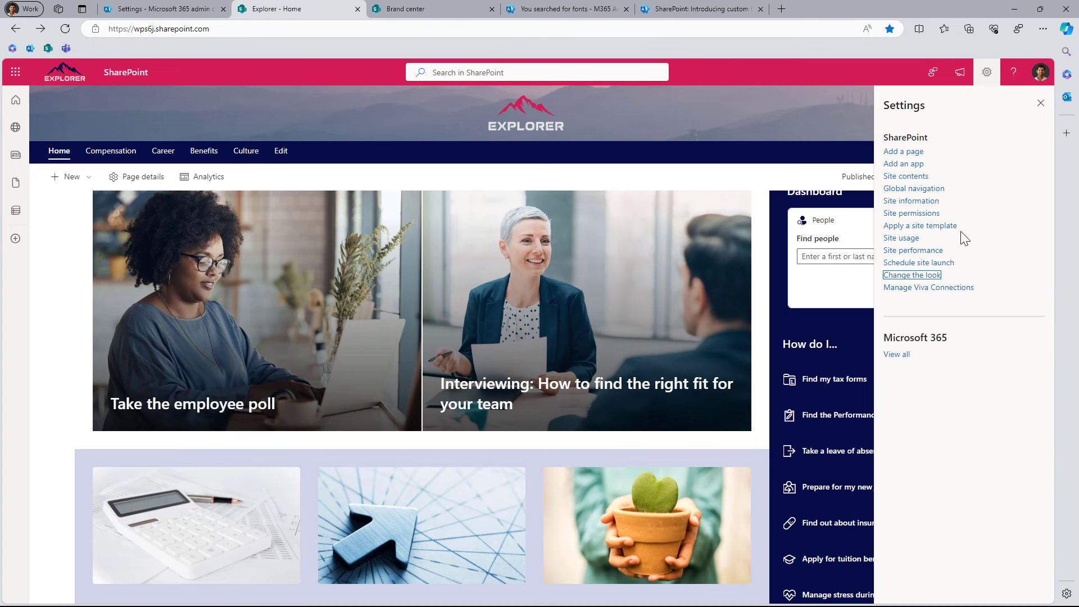
{"action": "left_click", "coordinate": [912, 275]}
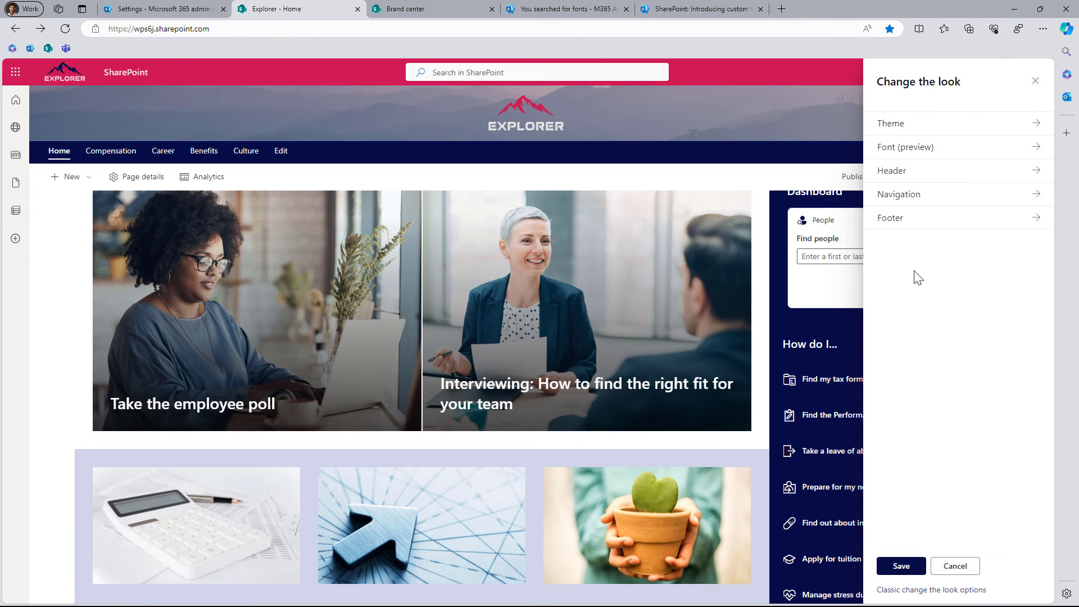
{"action": "left_click", "coordinate": [957, 150]}
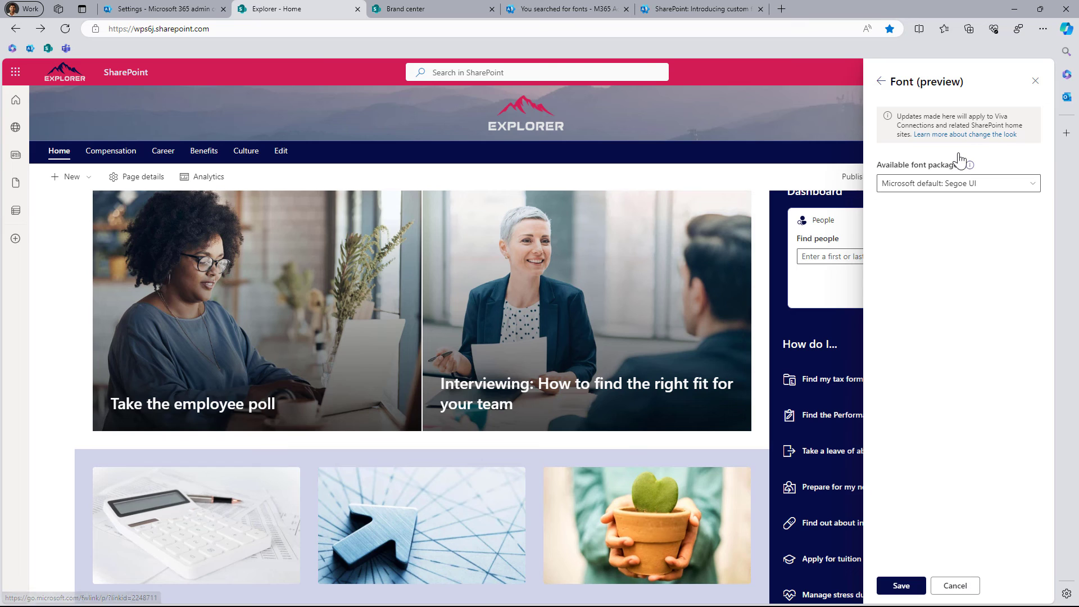
{"action": "left_click", "coordinate": [962, 185]}
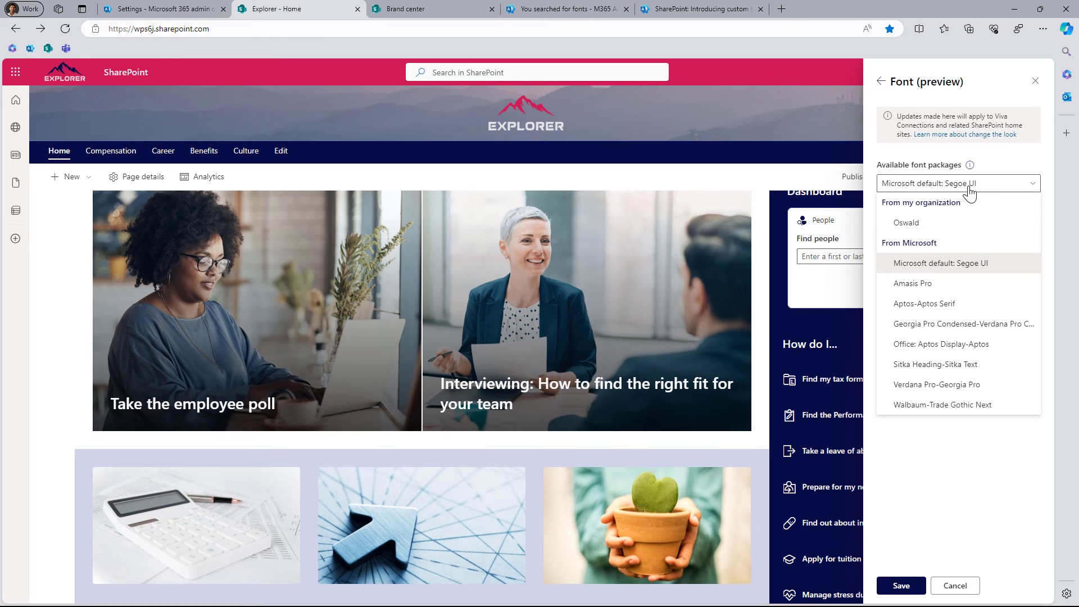
{"action": "left_click", "coordinate": [987, 293]}
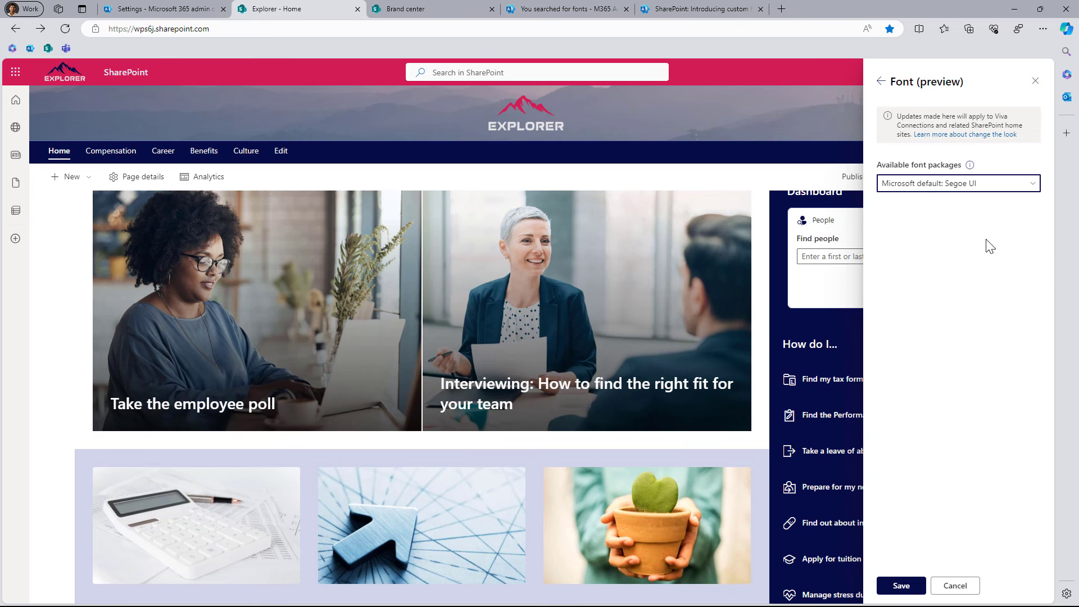
{"action": "left_click", "coordinate": [989, 186]}
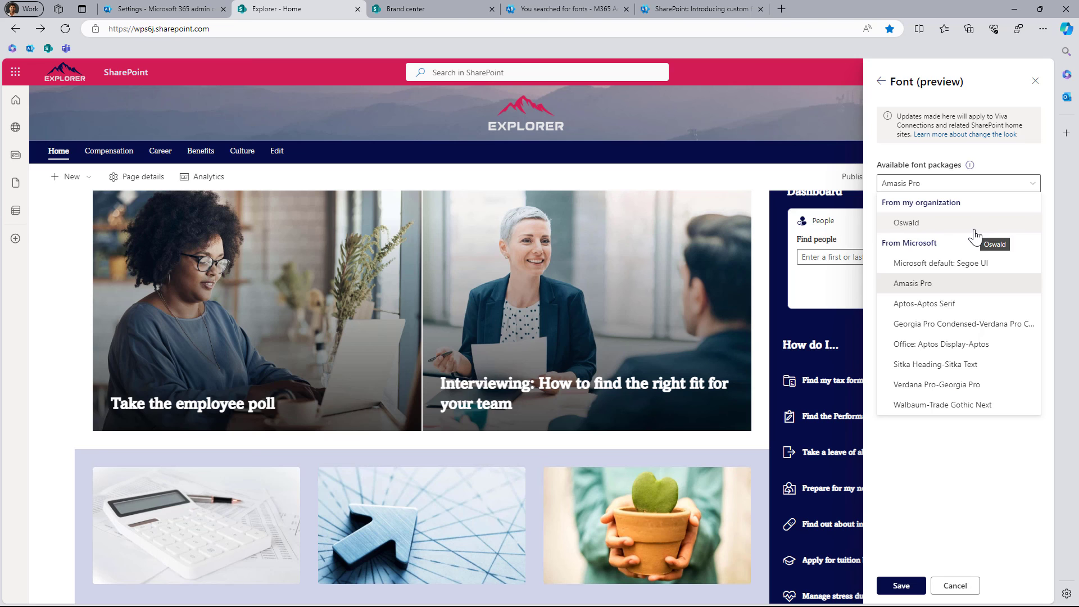
- Select Oswald from Available font packages and check its headings down the Explorer home page
{"action": "key", "text": "Escape"}
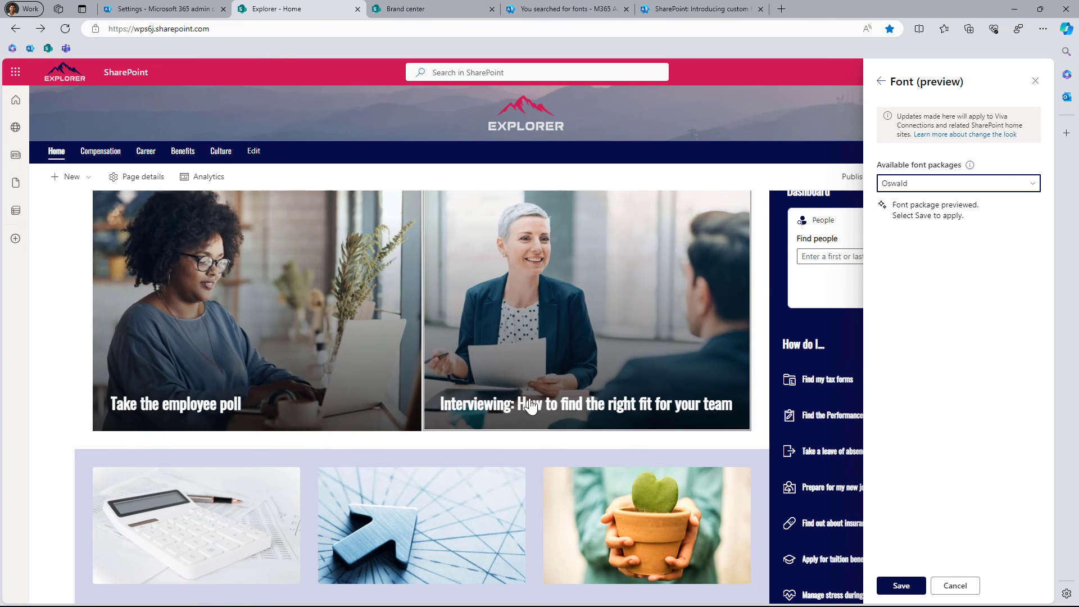
{"action": "scroll", "coordinate": [530, 406], "scroll_direction": "down", "scroll_amount": 5}
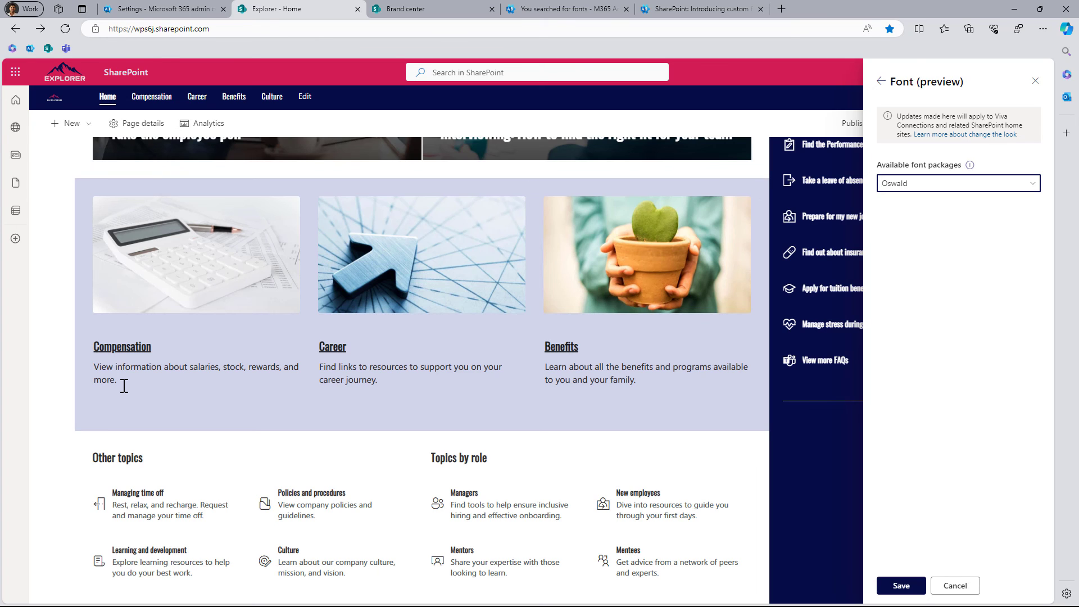
- Save Oswald as the Explorer site's font, close the Settings panel, and return to the top
{"action": "left_click", "coordinate": [917, 591]}
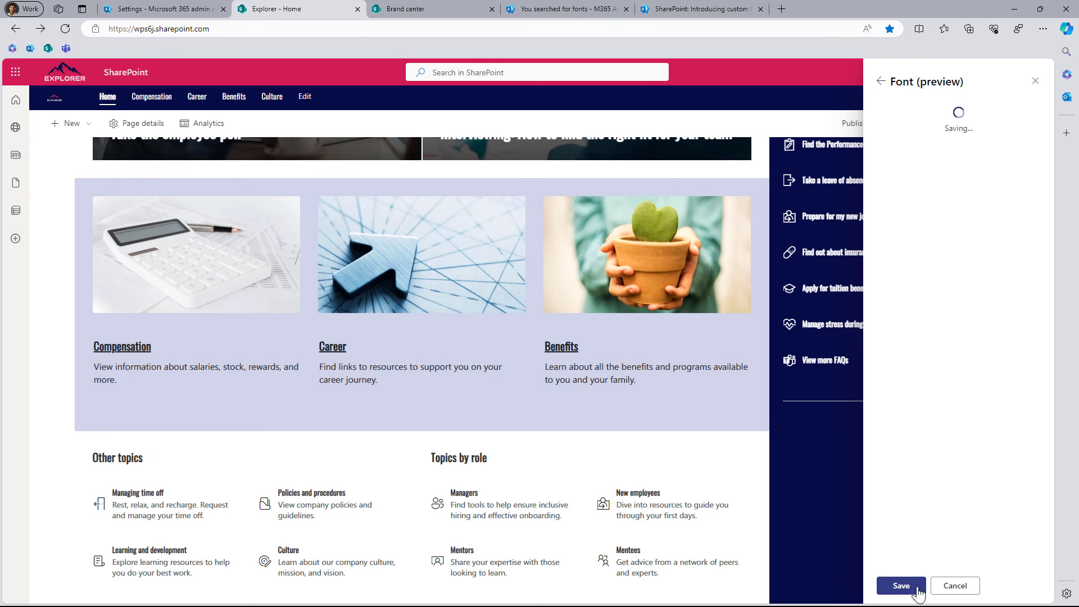
{"action": "left_click", "coordinate": [1039, 99]}
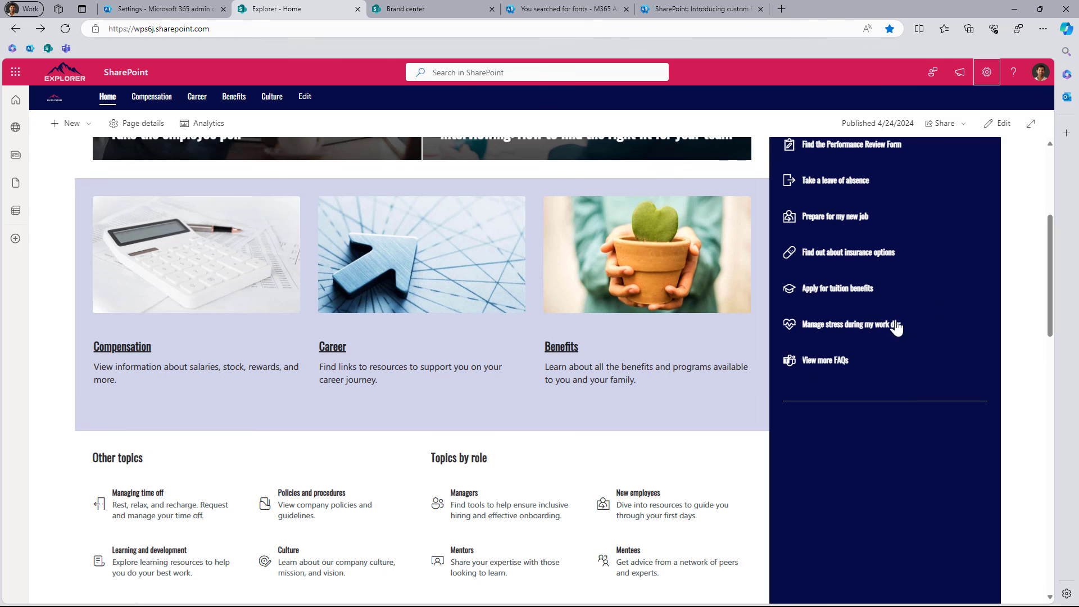
{"action": "scroll", "coordinate": [623, 420], "scroll_direction": "up", "scroll_amount": 5}
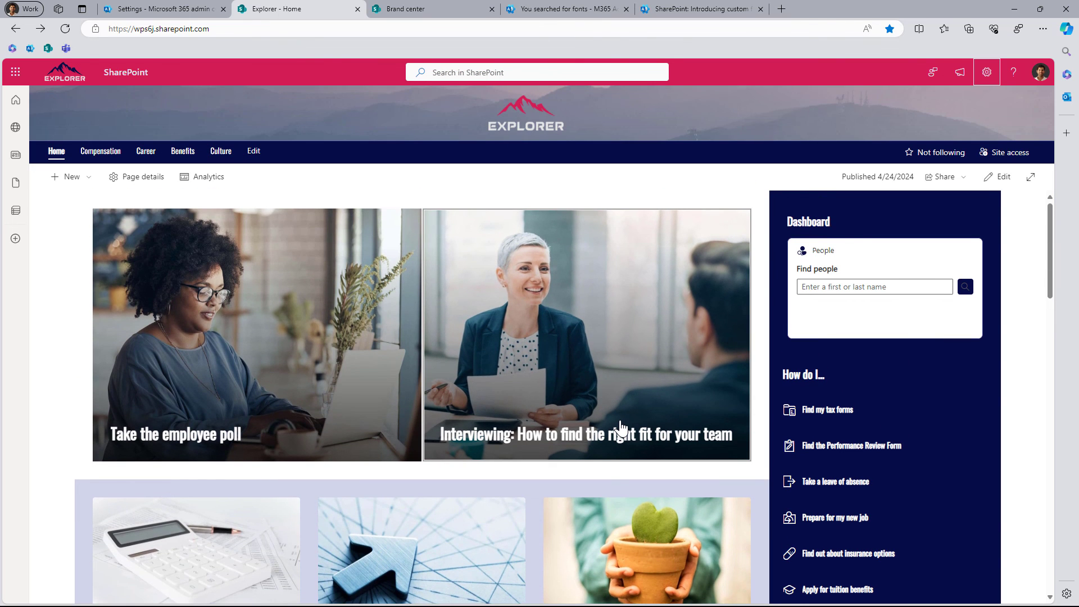